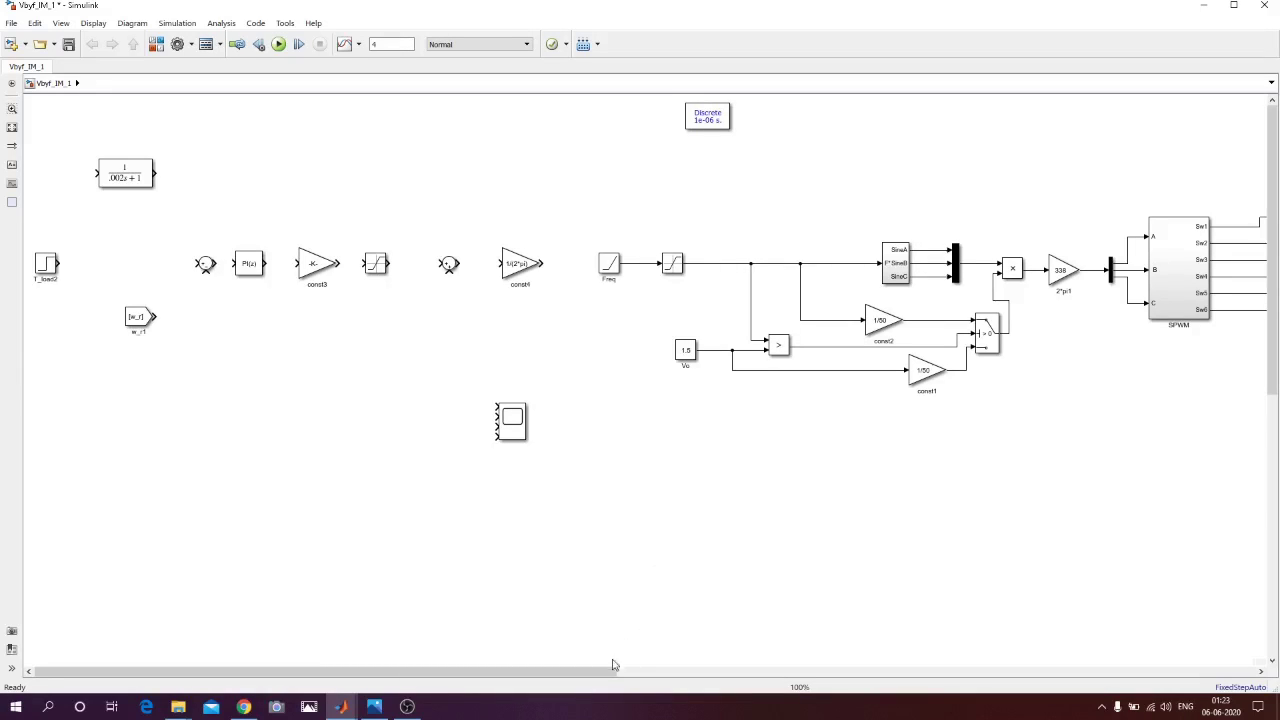
# Pan the diagram right to bring the SPWM inverter, induction motor and scope blocks into view
pyautogui.moveTo(600, 679); pyautogui.dragTo(995, 678)
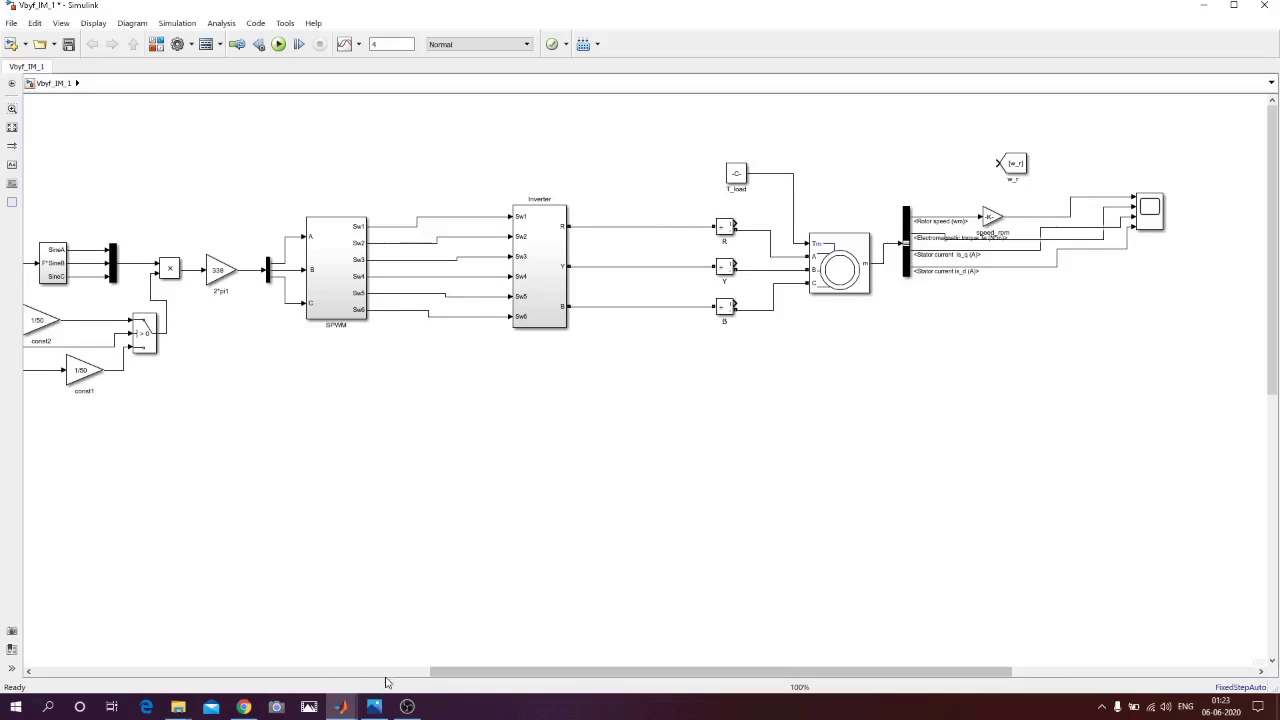
# Bring up the V/Hz closed-loop reference diagram in Photos and zoom in on it
pyautogui.click(374, 707)
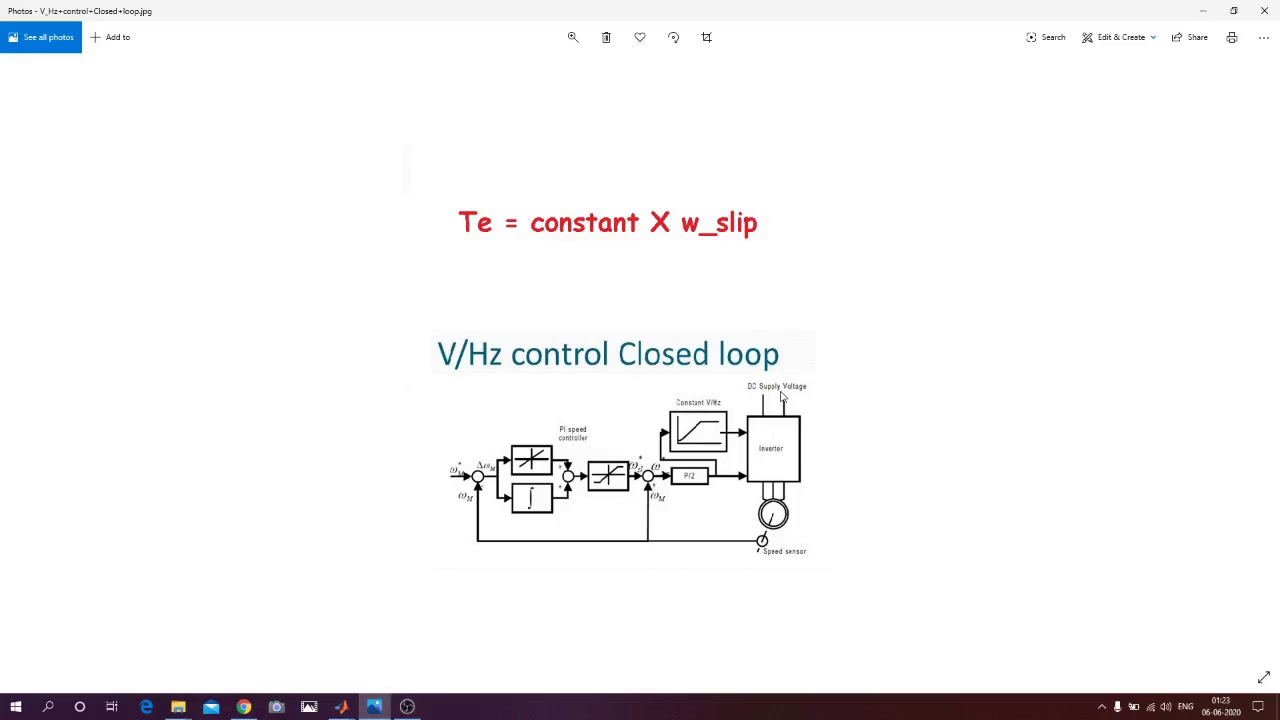
pyautogui.scroll(4, 699, 453)
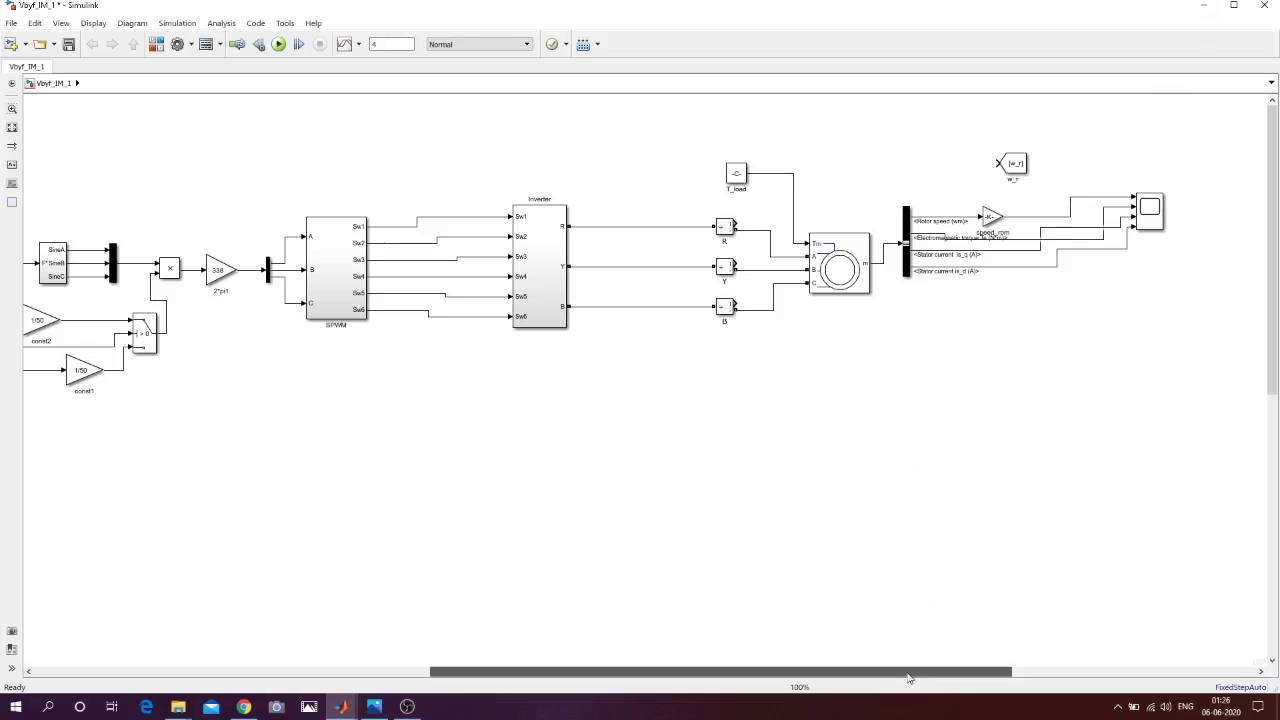
pyautogui.moveTo(914, 677); pyautogui.dragTo(762, 677)
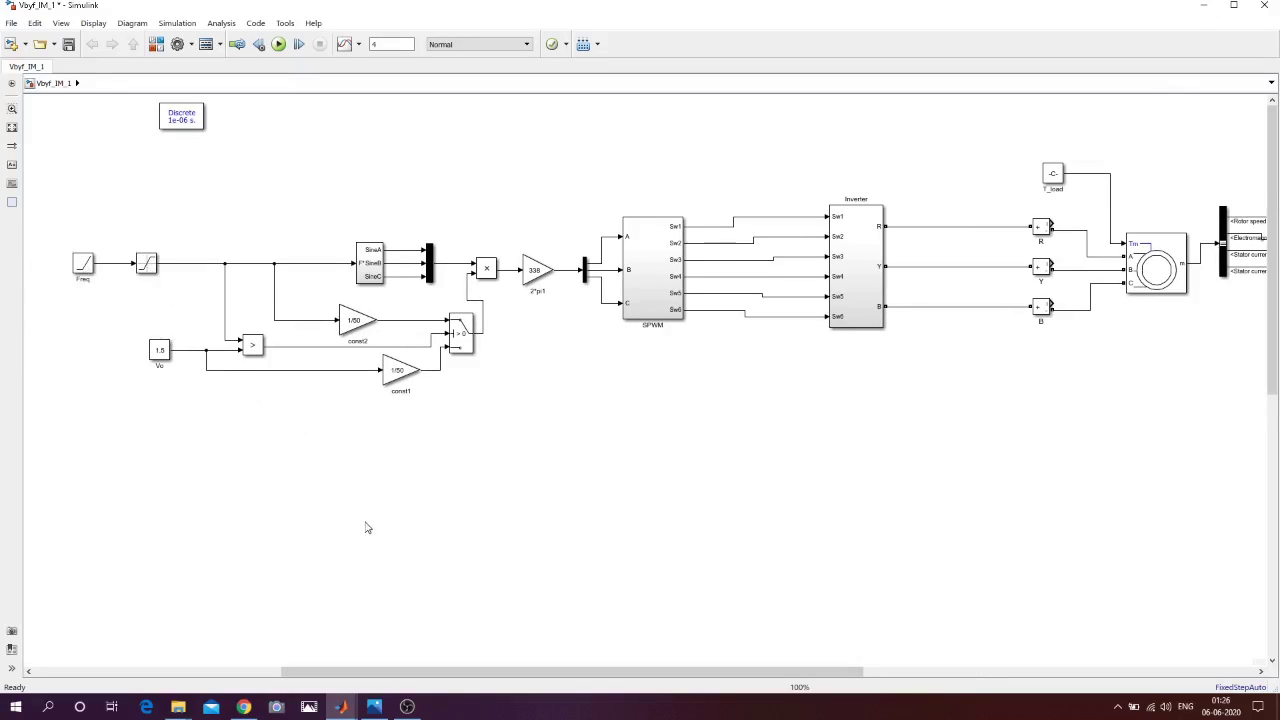
pyautogui.moveTo(416, 676); pyautogui.dragTo(633, 678)
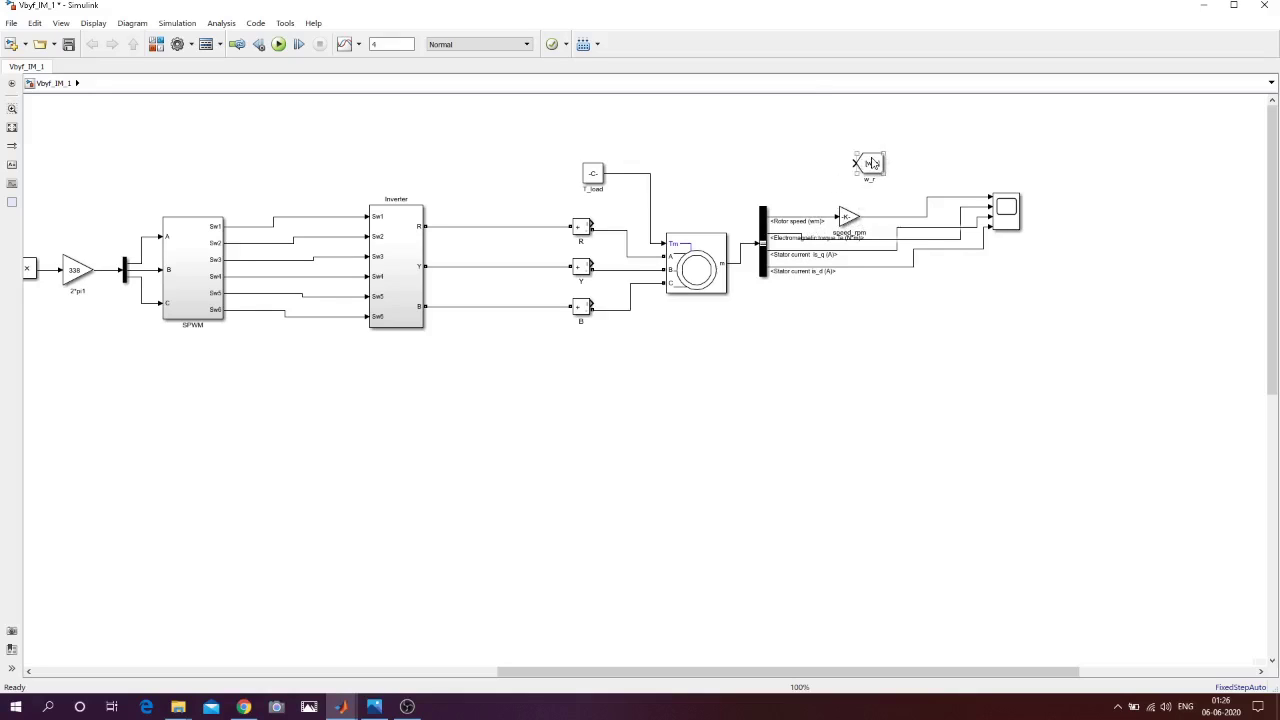
pyautogui.click(155, 45)
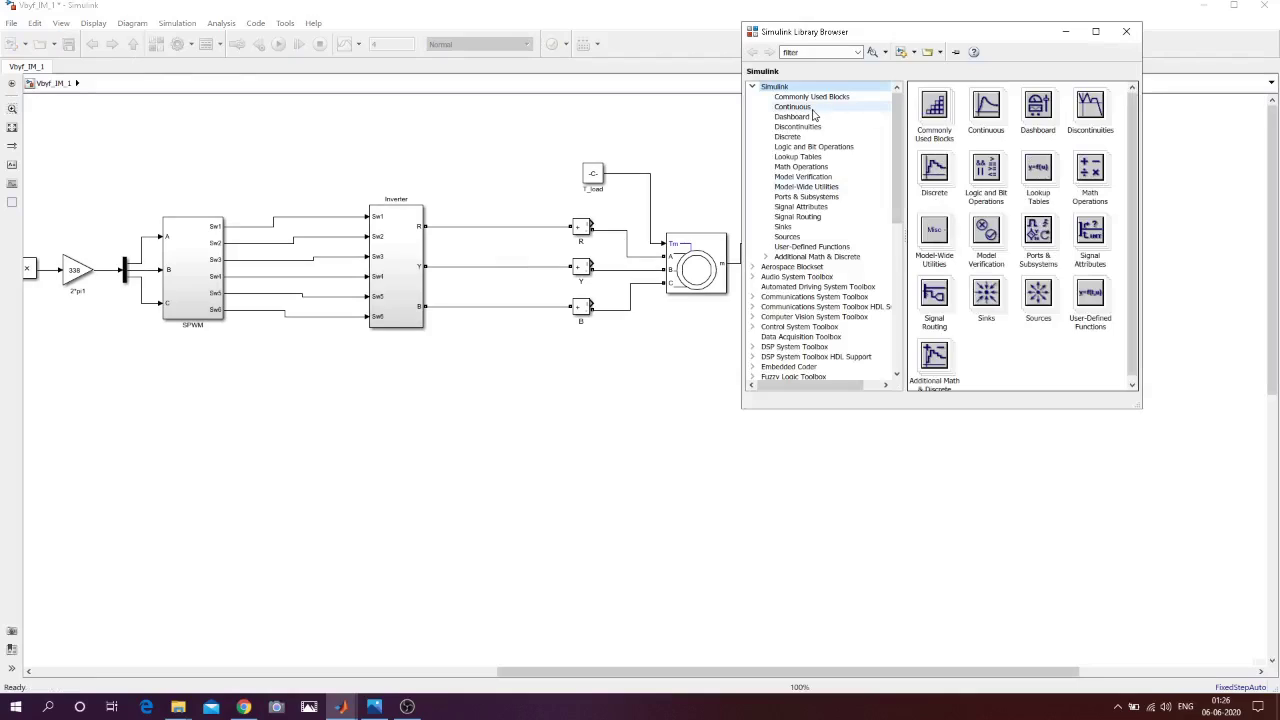
pyautogui.click(812, 97)
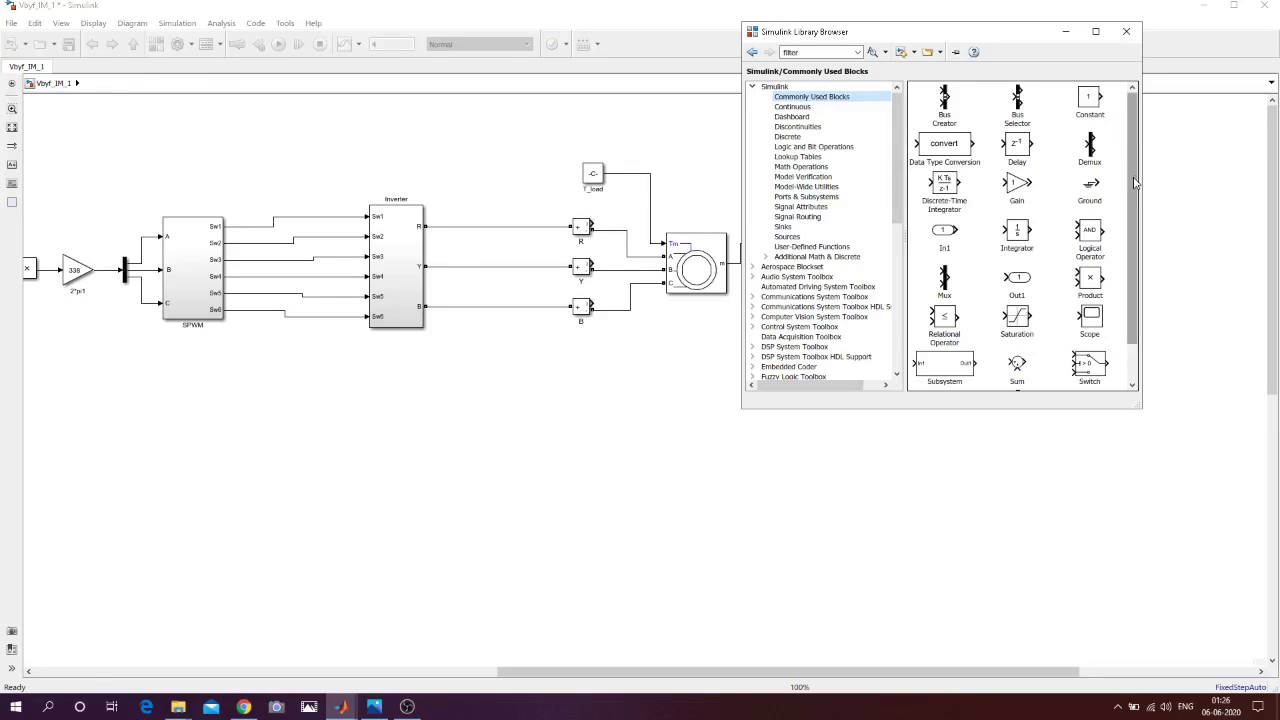
pyautogui.moveTo(1135, 183); pyautogui.dragTo(1135, 219)
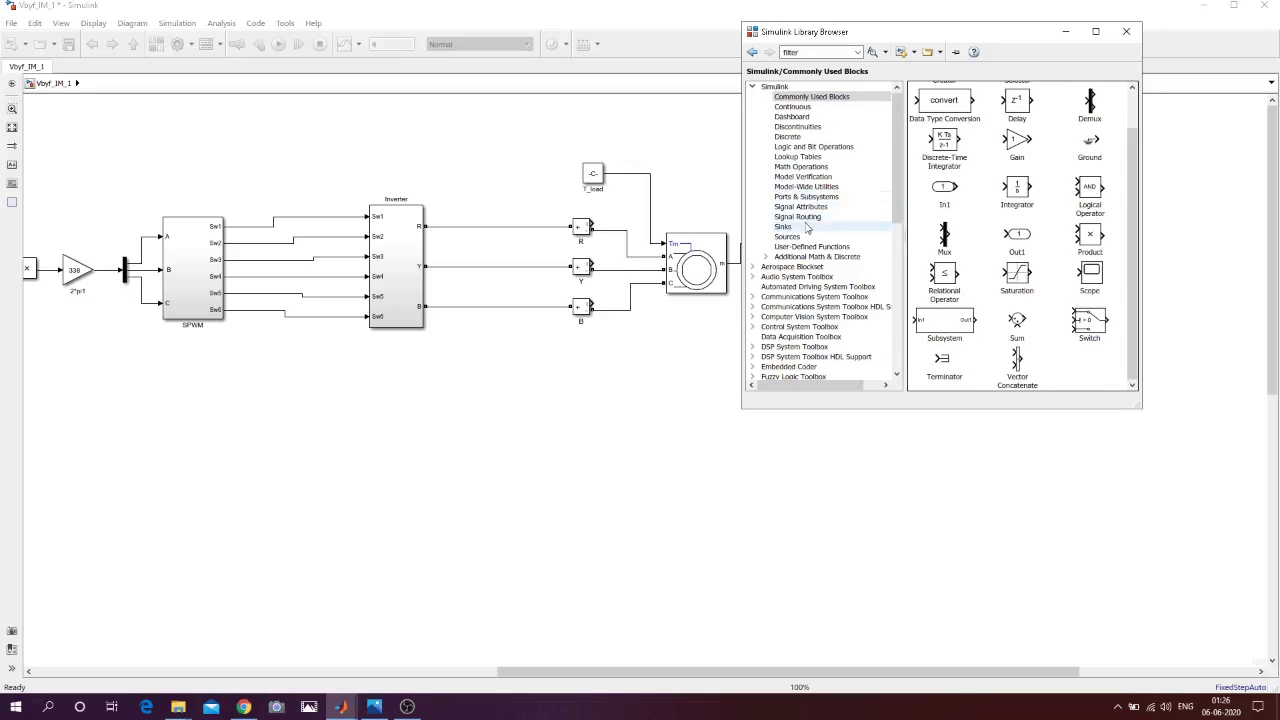
pyautogui.click(1065, 31)
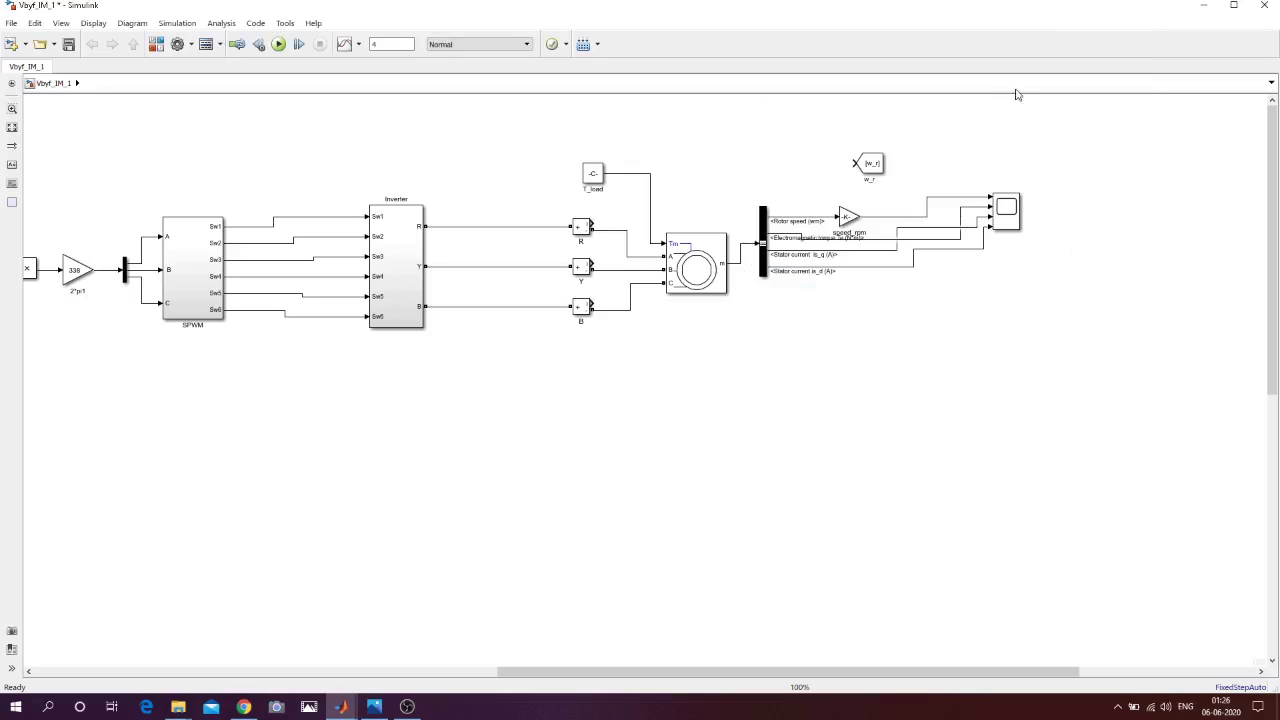
pyautogui.click(871, 163)
pyautogui.click(341, 706)
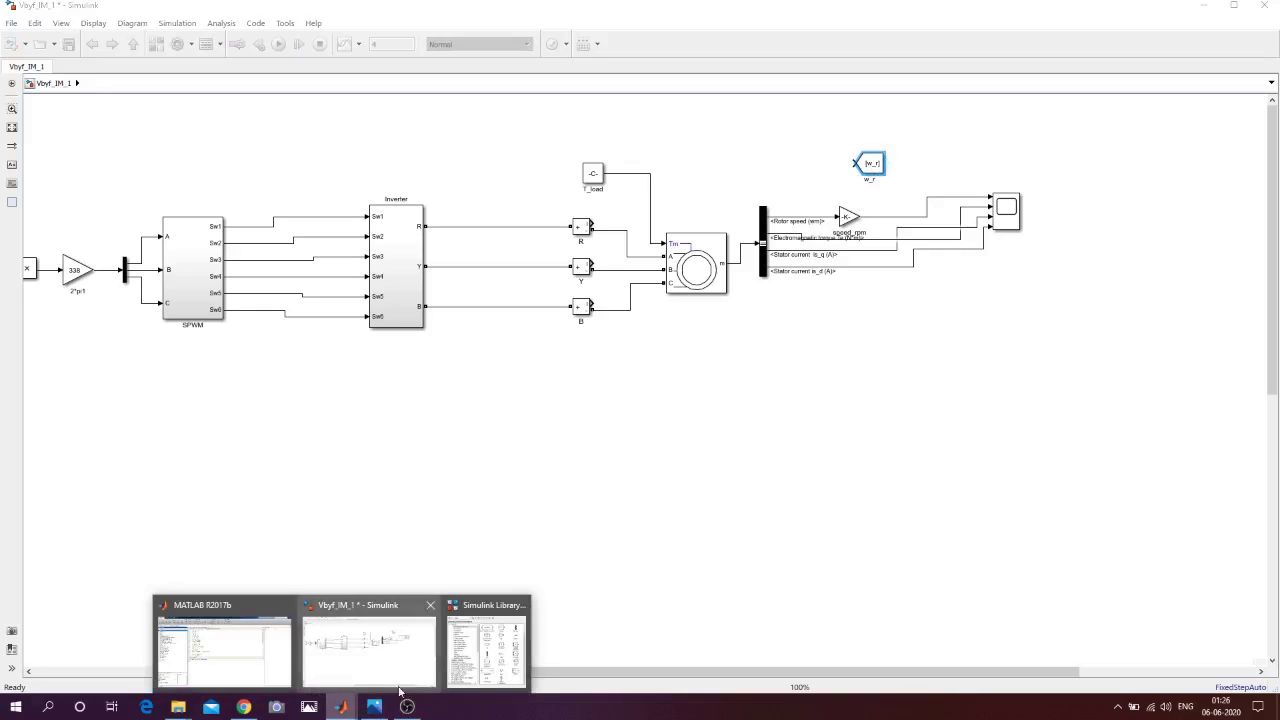
pyautogui.click(480, 652)
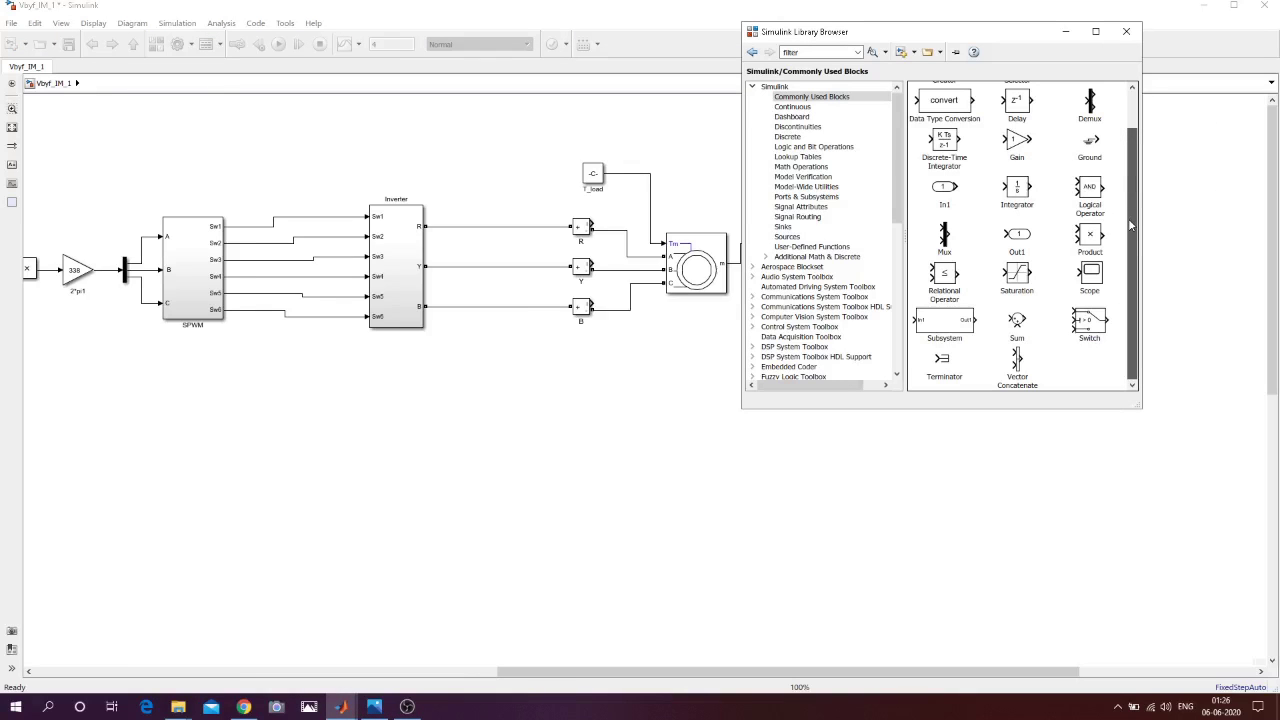
pyautogui.scroll(2, 1130, 225)
pyautogui.click(806, 107)
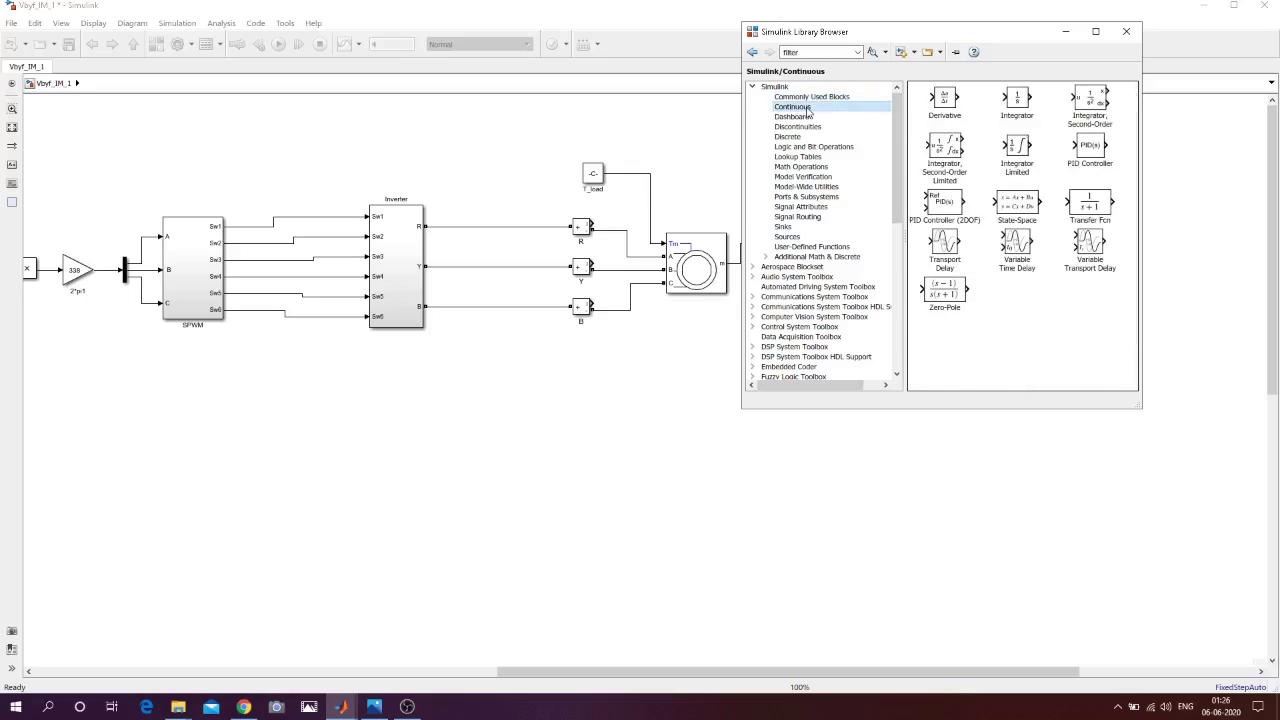
pyautogui.click(808, 219)
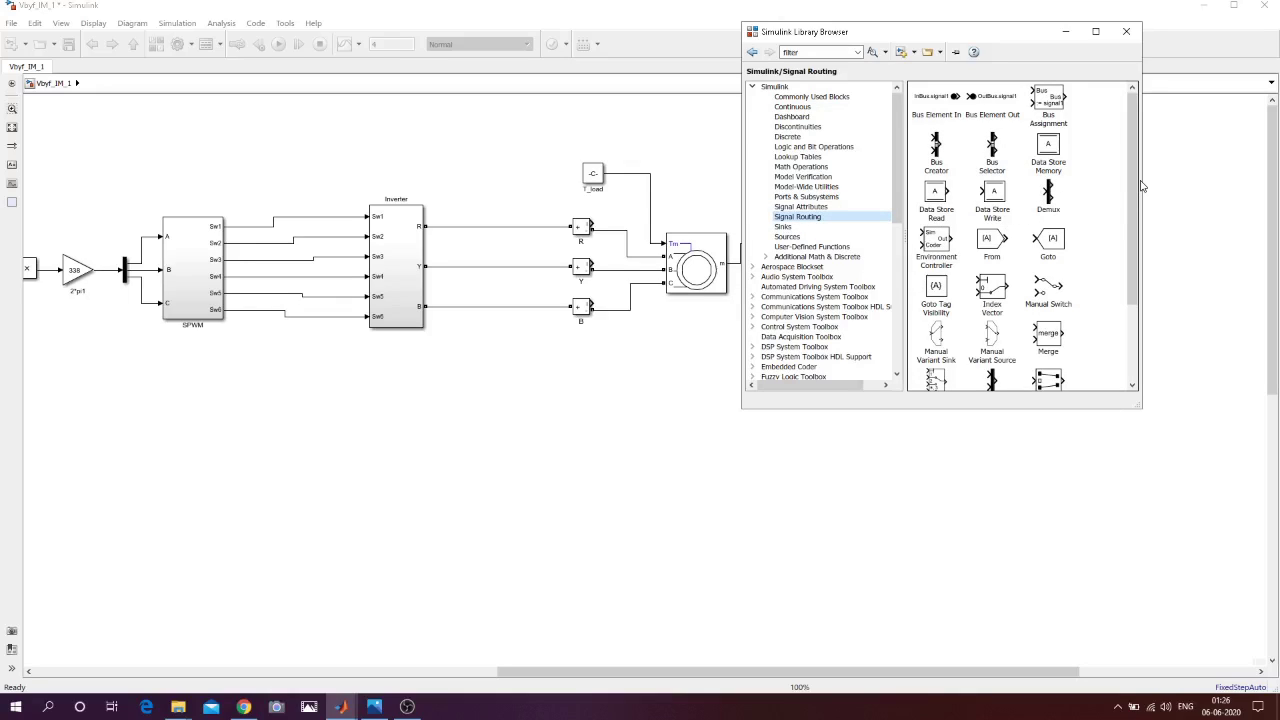
pyautogui.moveTo(1141, 186); pyautogui.dragTo(1136, 209)
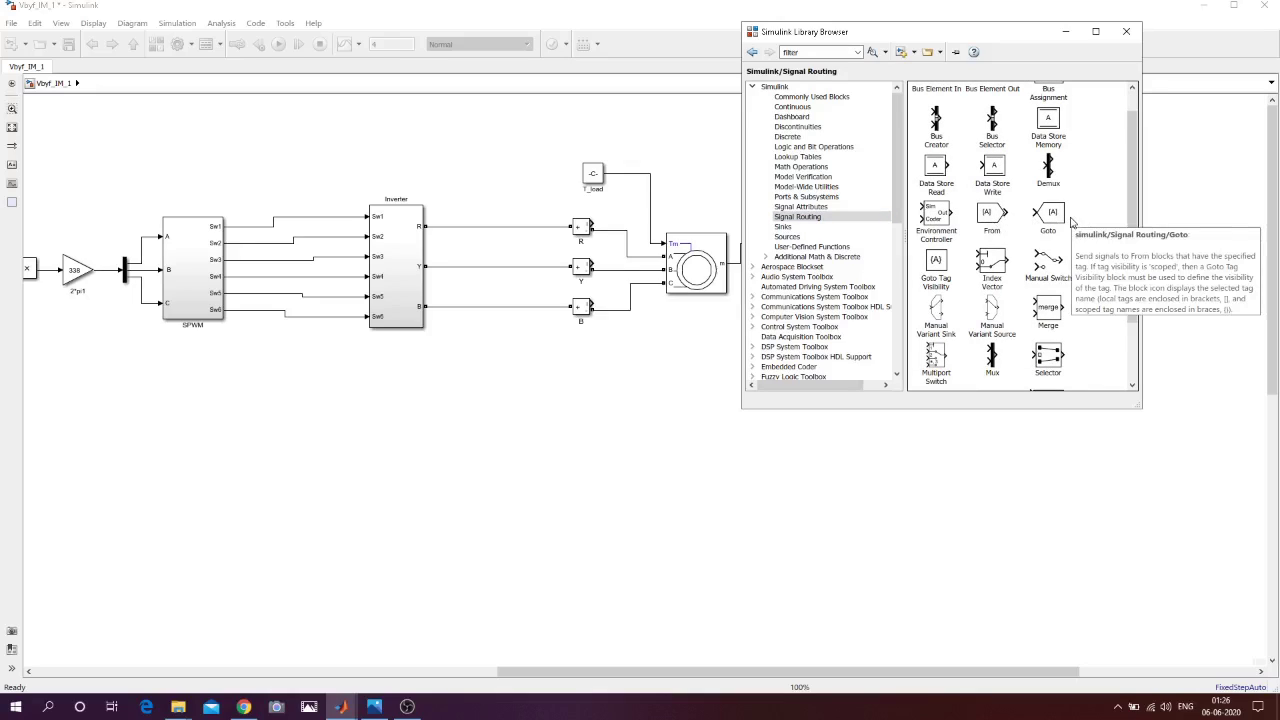
pyautogui.click(1066, 33)
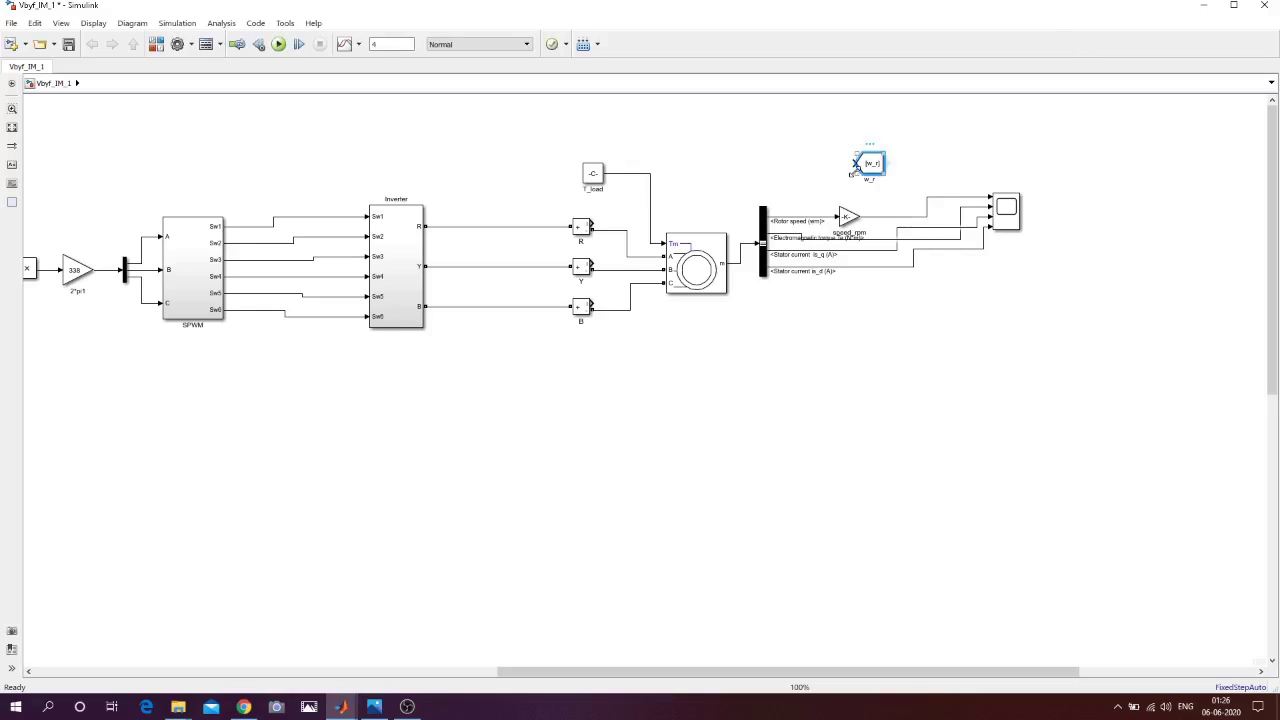
# Check the w_r Goto block's tag and keep its settings unchanged
pyautogui.doubleClick(870, 165)
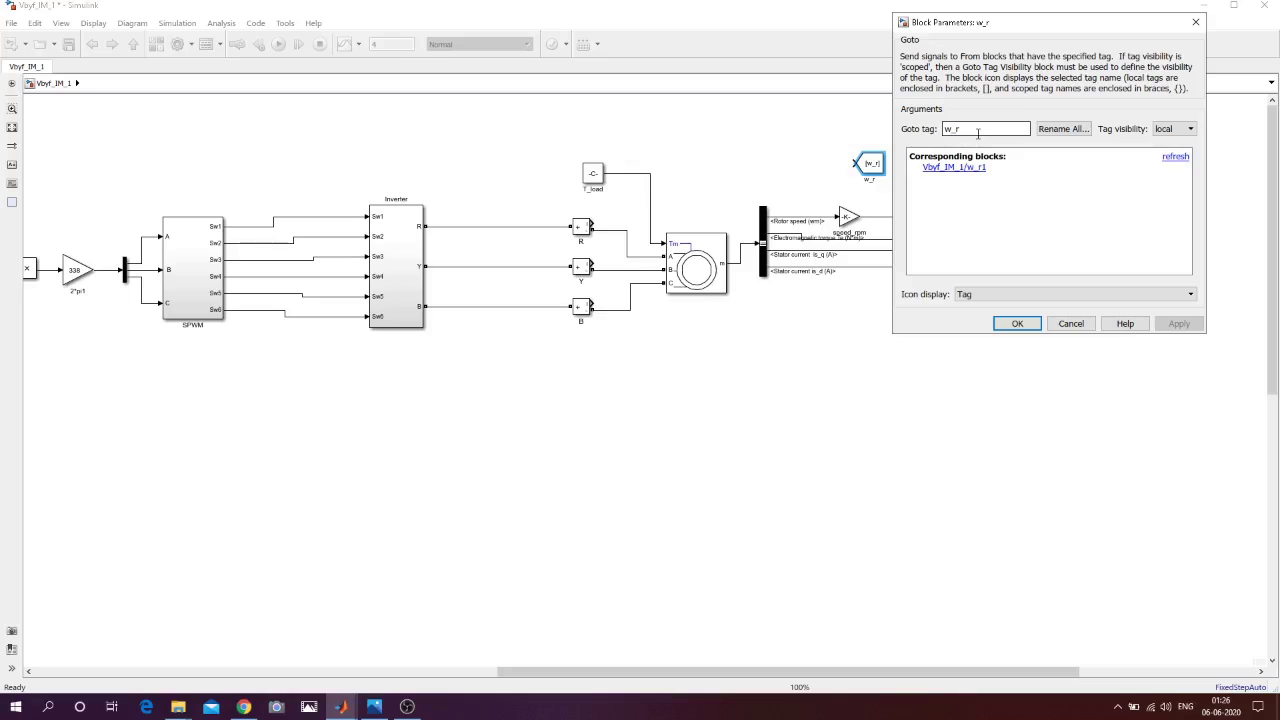
pyautogui.click(1015, 324)
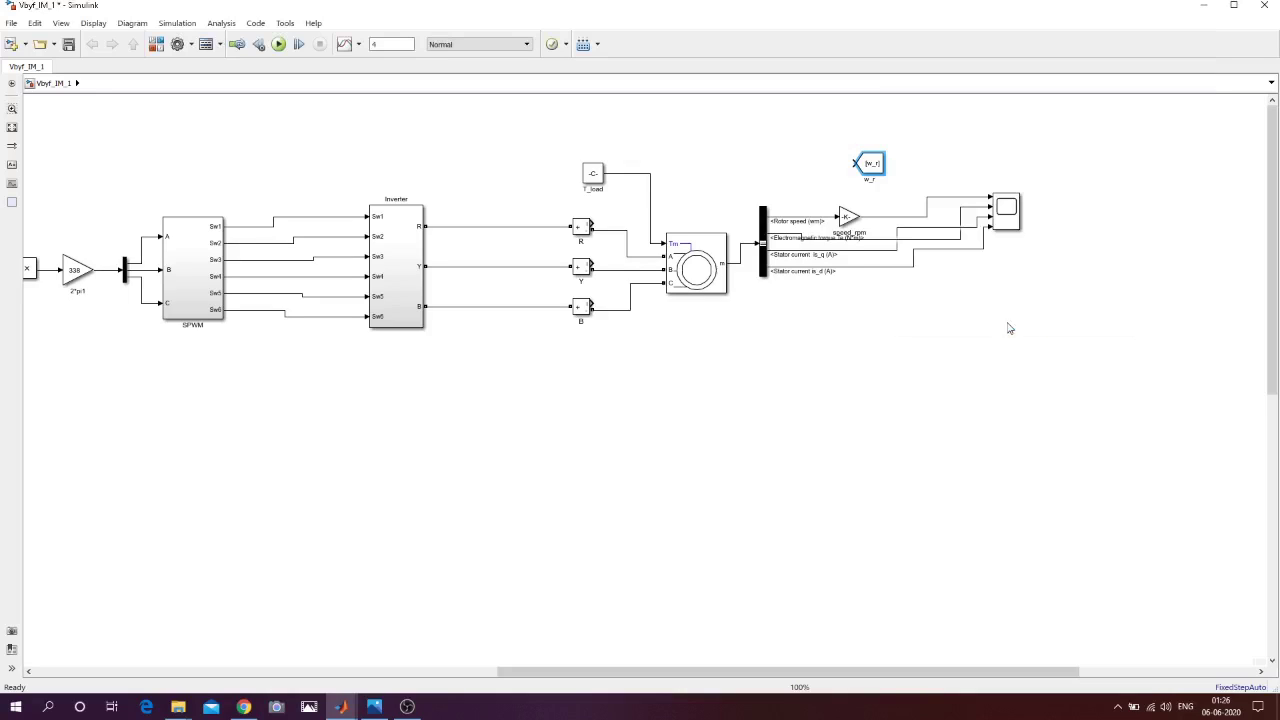
pyautogui.moveTo(855, 163); pyautogui.dragTo(800, 218)
# Pan left to the speed controller and set the w_r1 From block to read Goto tag w_r
pyautogui.moveTo(1063, 672); pyautogui.dragTo(592, 680)
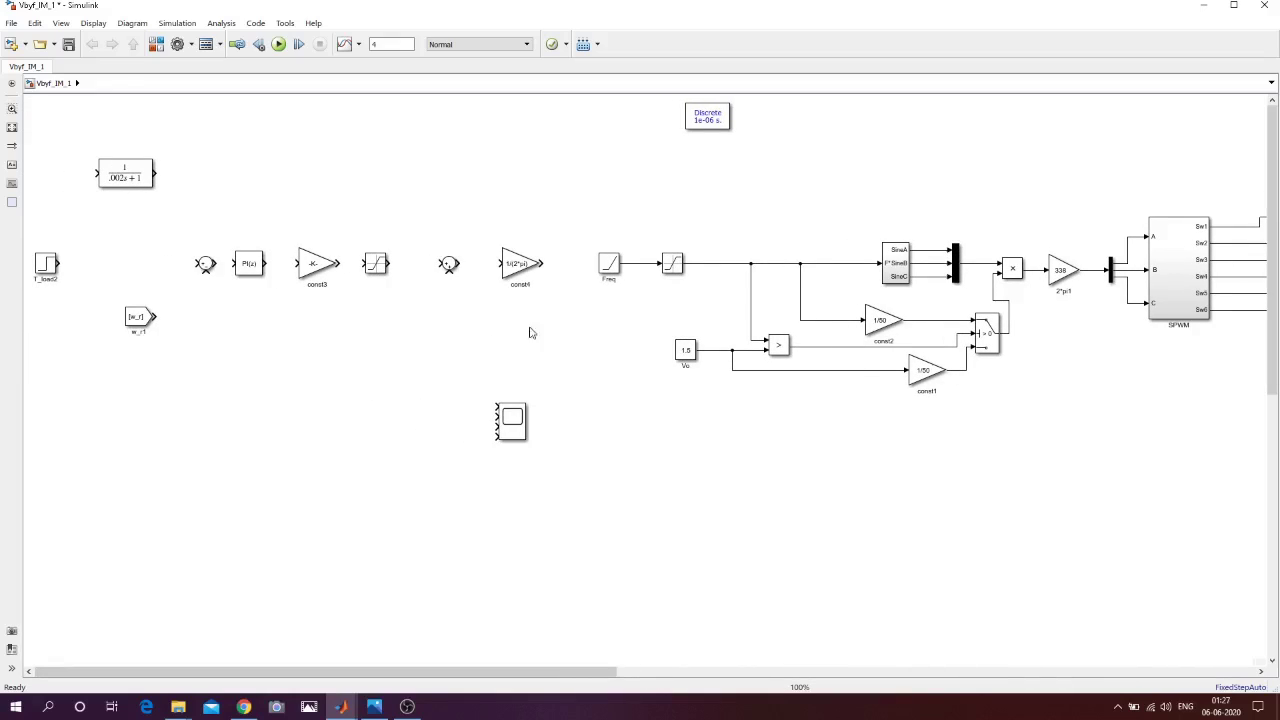
pyautogui.moveTo(341, 706)
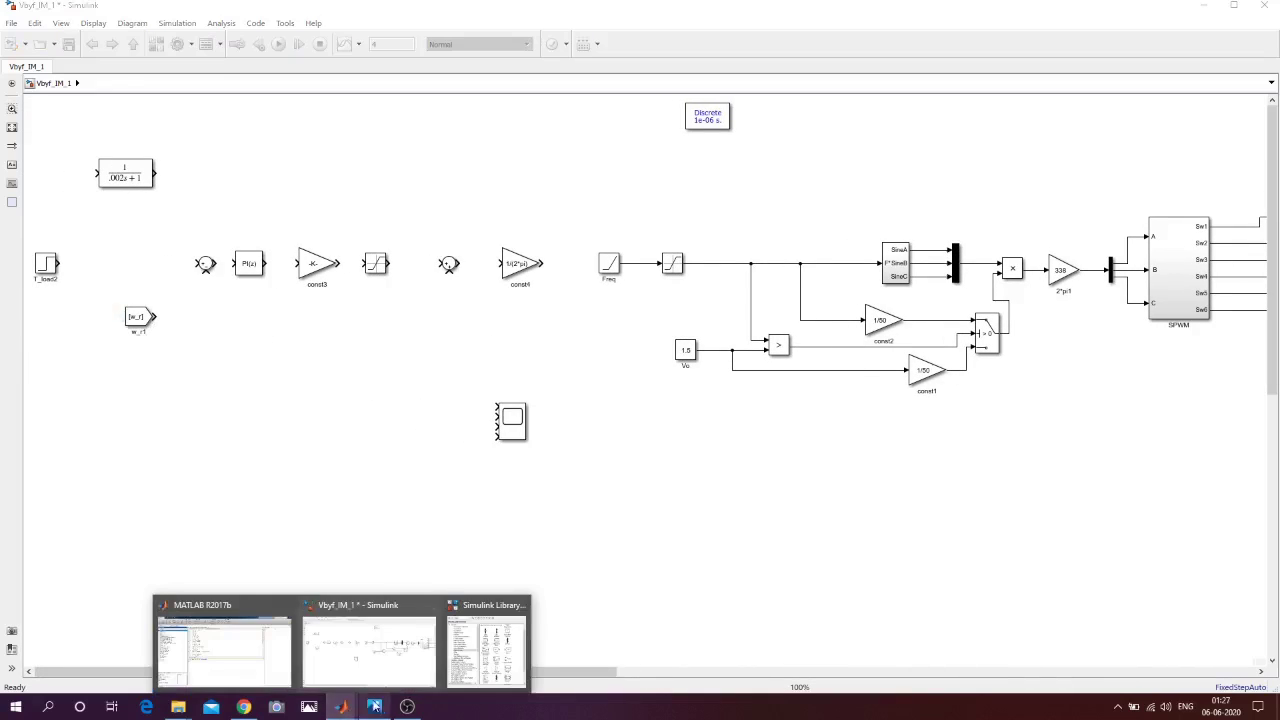
pyautogui.click(477, 650)
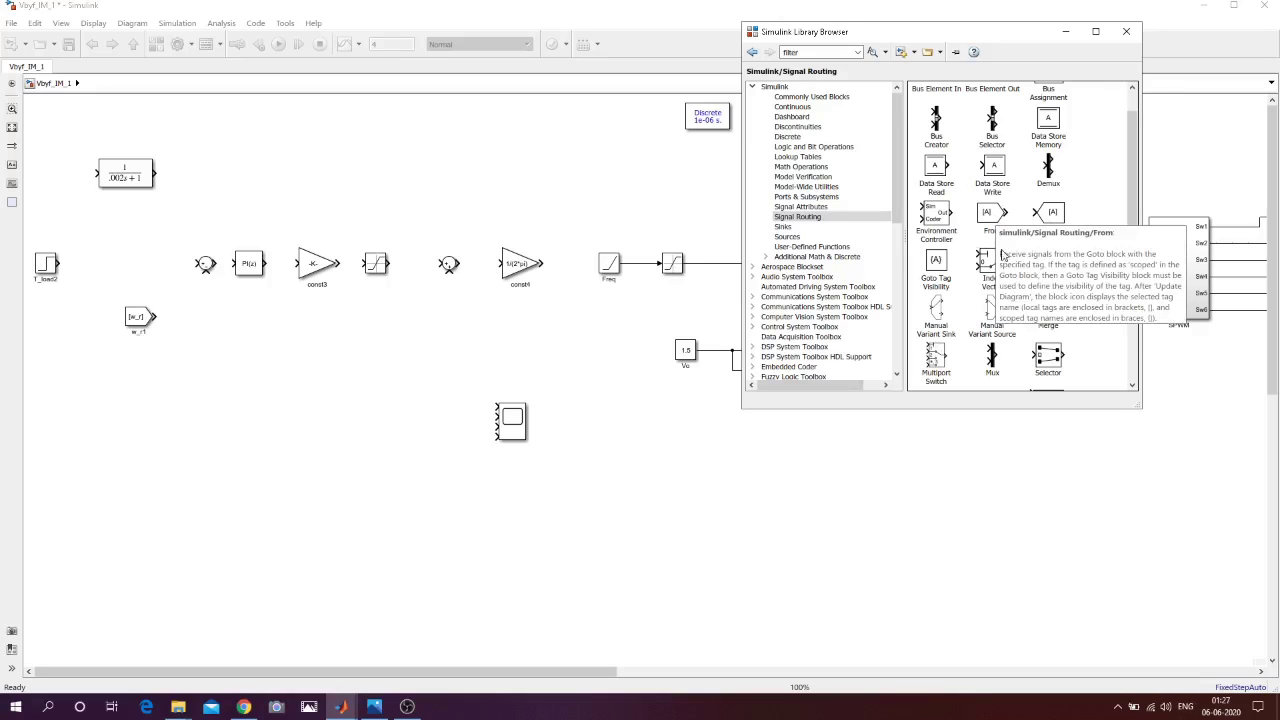
pyautogui.click(1065, 31)
pyautogui.doubleClick(139, 317)
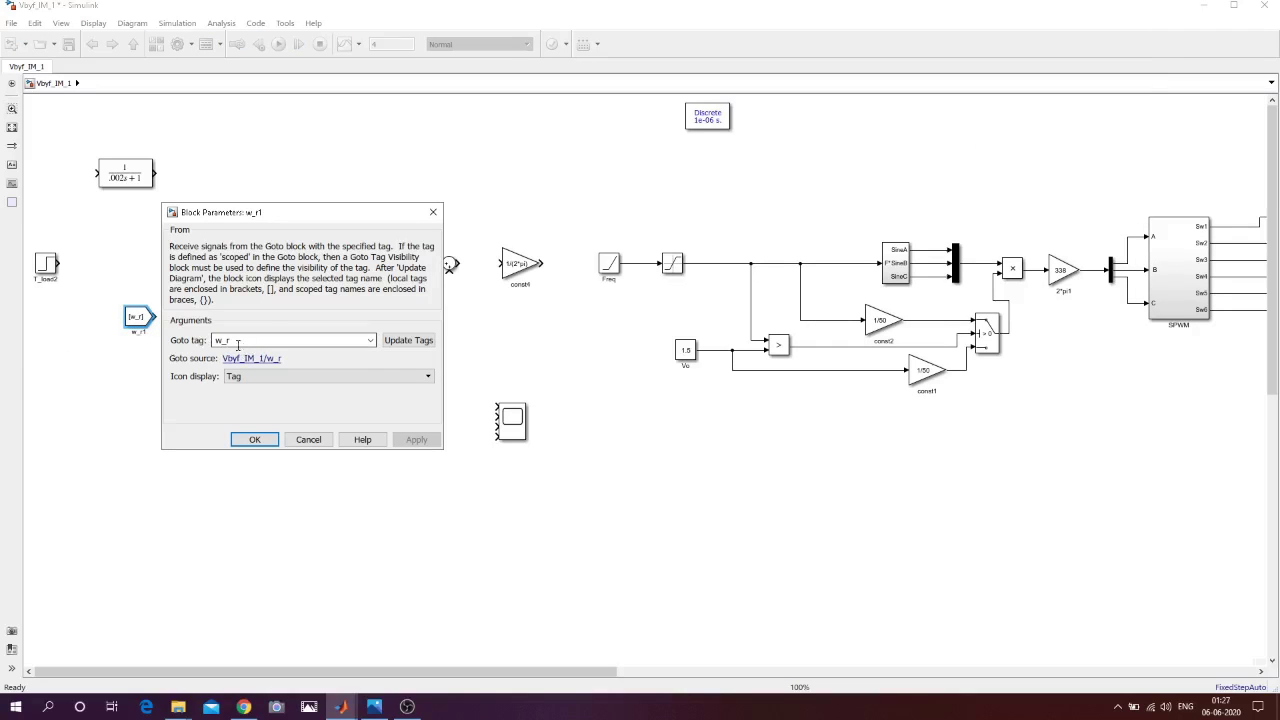
pyautogui.click(256, 440)
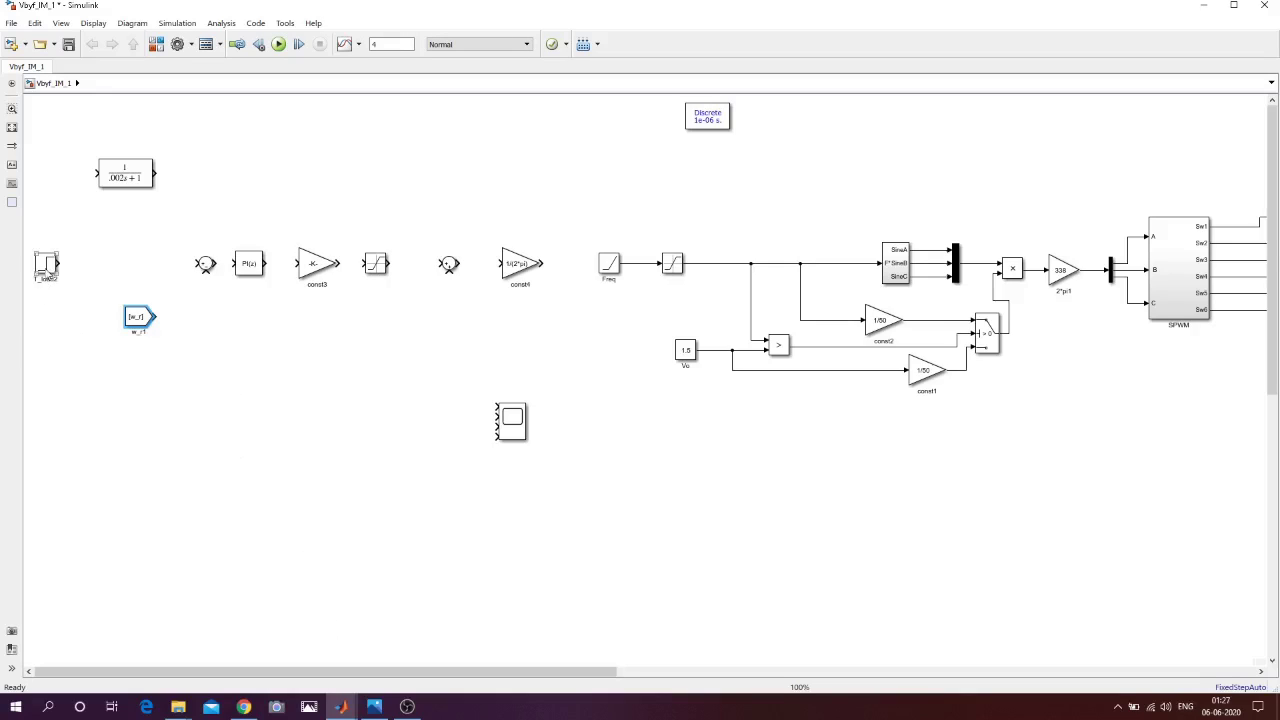
# Rename the T_load2 step block to Speed_ref
pyautogui.click(55, 281)
pyautogui.write('ref')
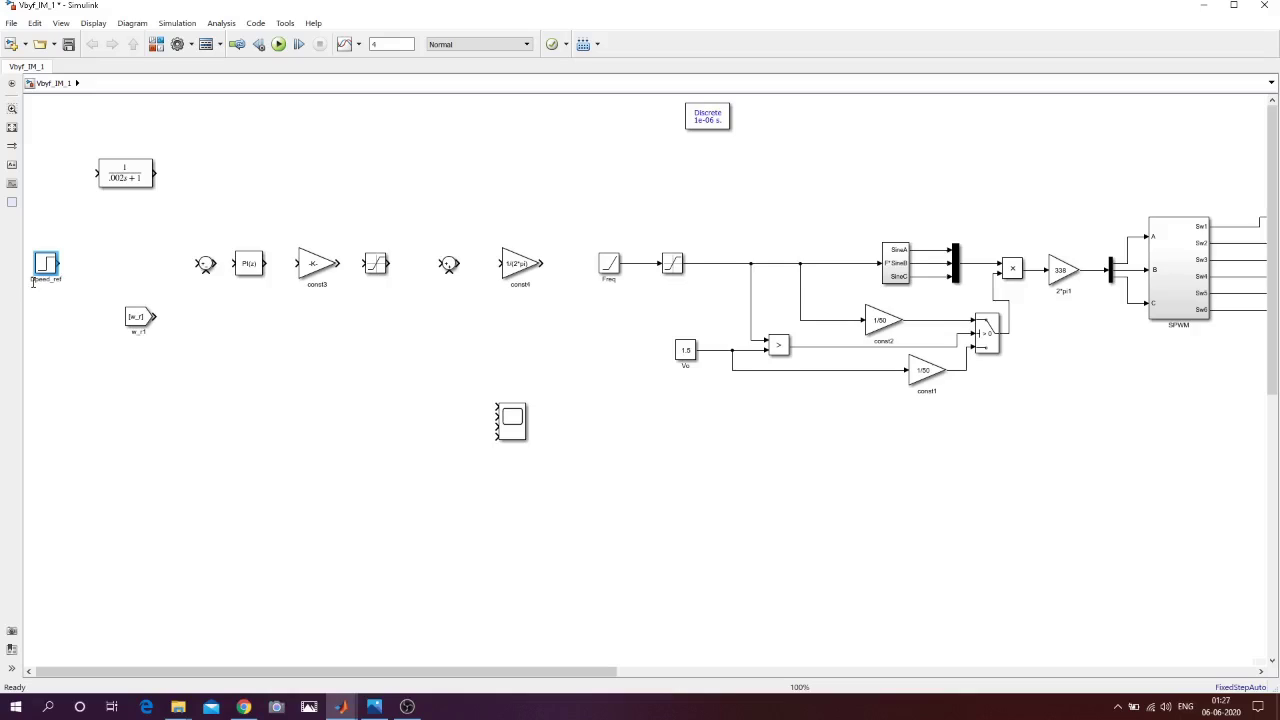
pyautogui.click(85, 331)
# Wire Speed_ref and the w_r1 speed feedback into the sum block's two inputs
pyautogui.keyDown('ctrl'); pyautogui.click(205, 265); pyautogui.keyUp('ctrl')
pyautogui.click(138, 322)
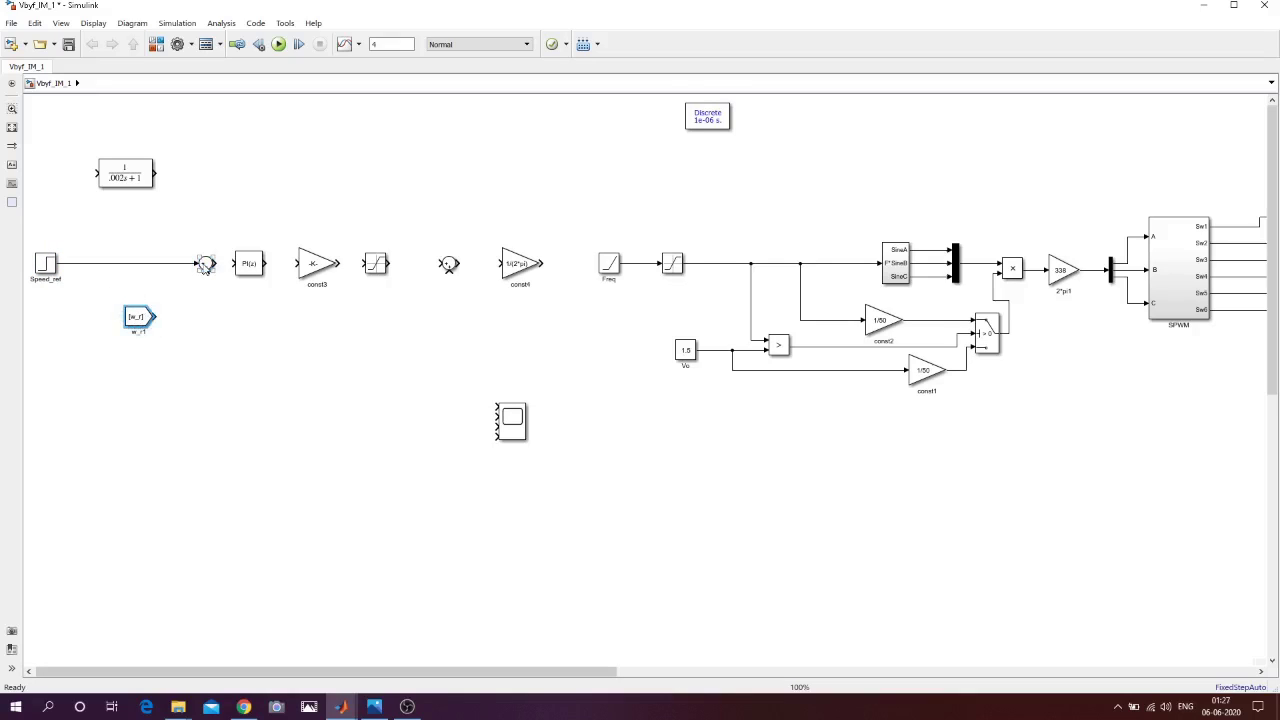
pyautogui.keyDown('ctrl'); pyautogui.click(205, 265); pyautogui.keyUp('ctrl')
pyautogui.click(247, 268)
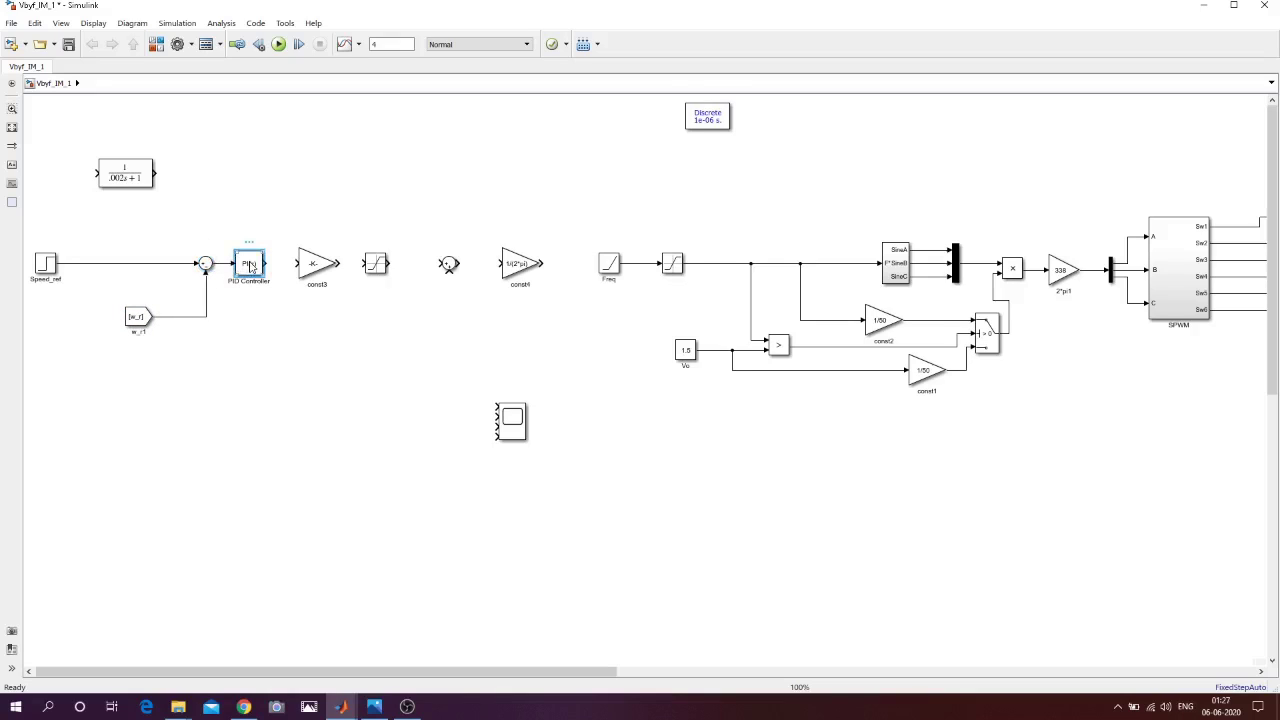
# Review the PI controller and the Asynchronous Machine's electrical parameters without changing them
pyautogui.doubleClick(250, 266)
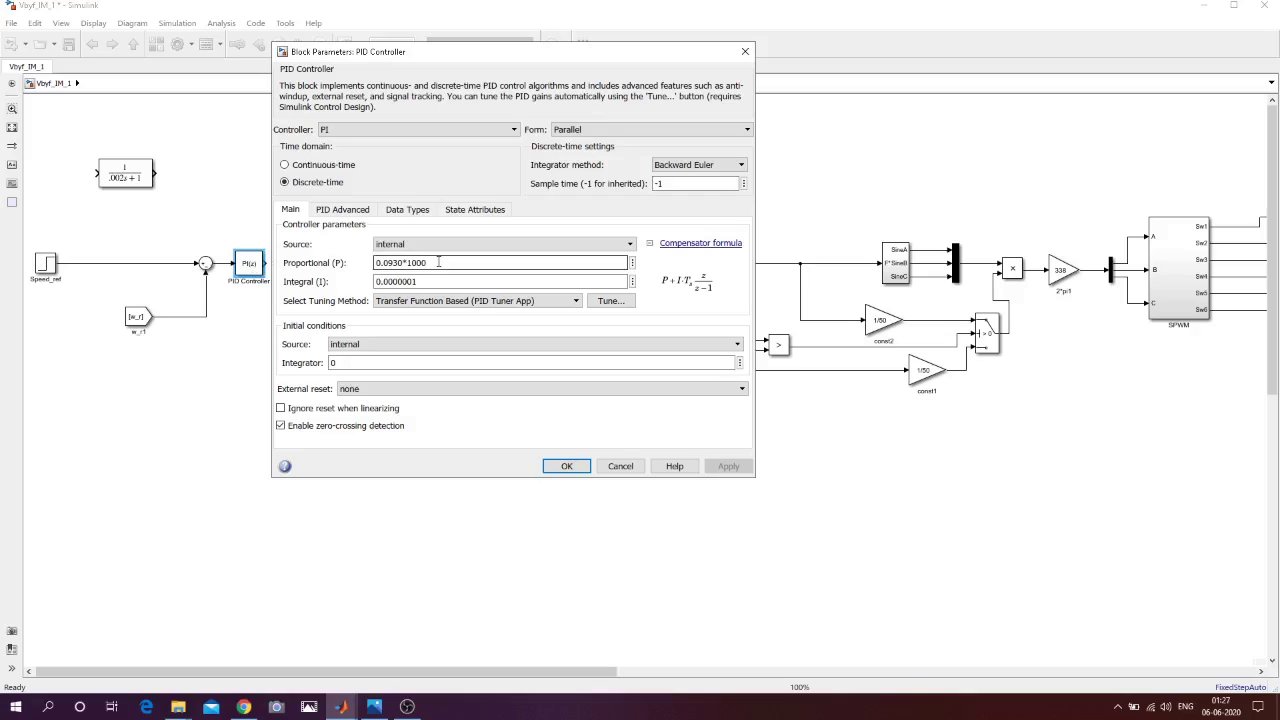
pyautogui.click(566, 467)
pyautogui.moveTo(563, 667); pyautogui.dragTo(981, 667)
pyautogui.doubleClick(793, 258)
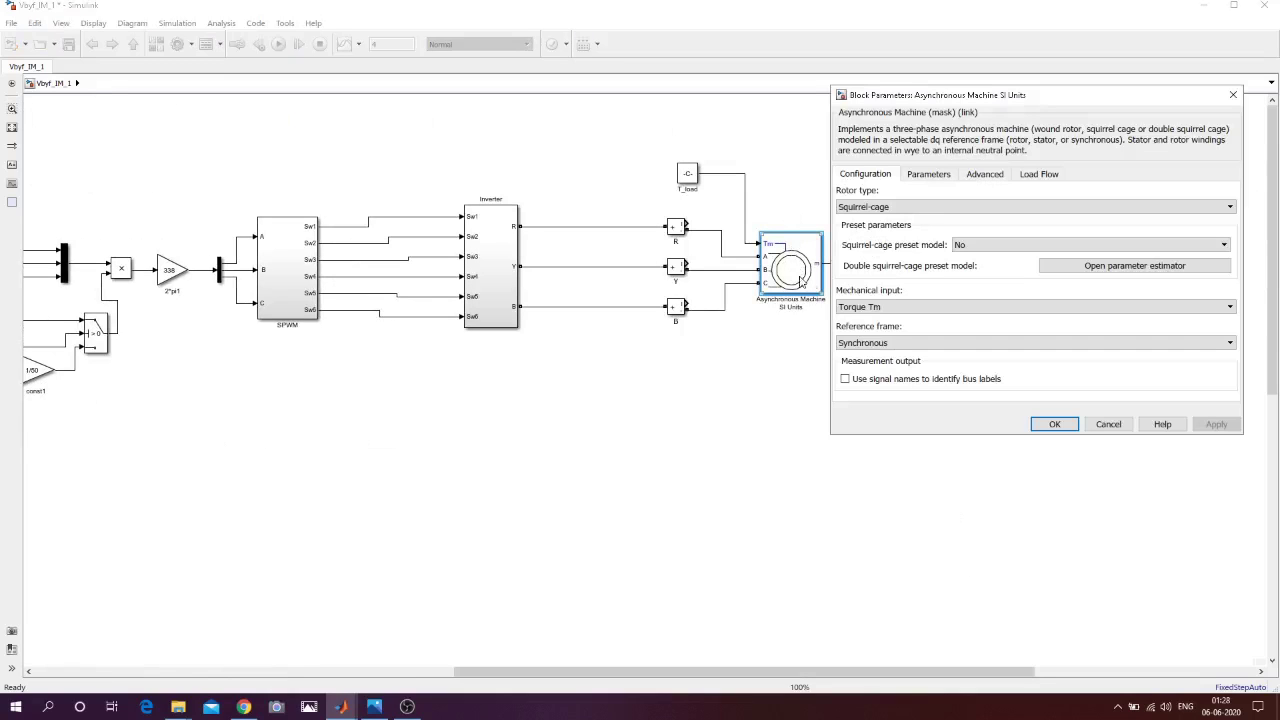
pyautogui.click(924, 174)
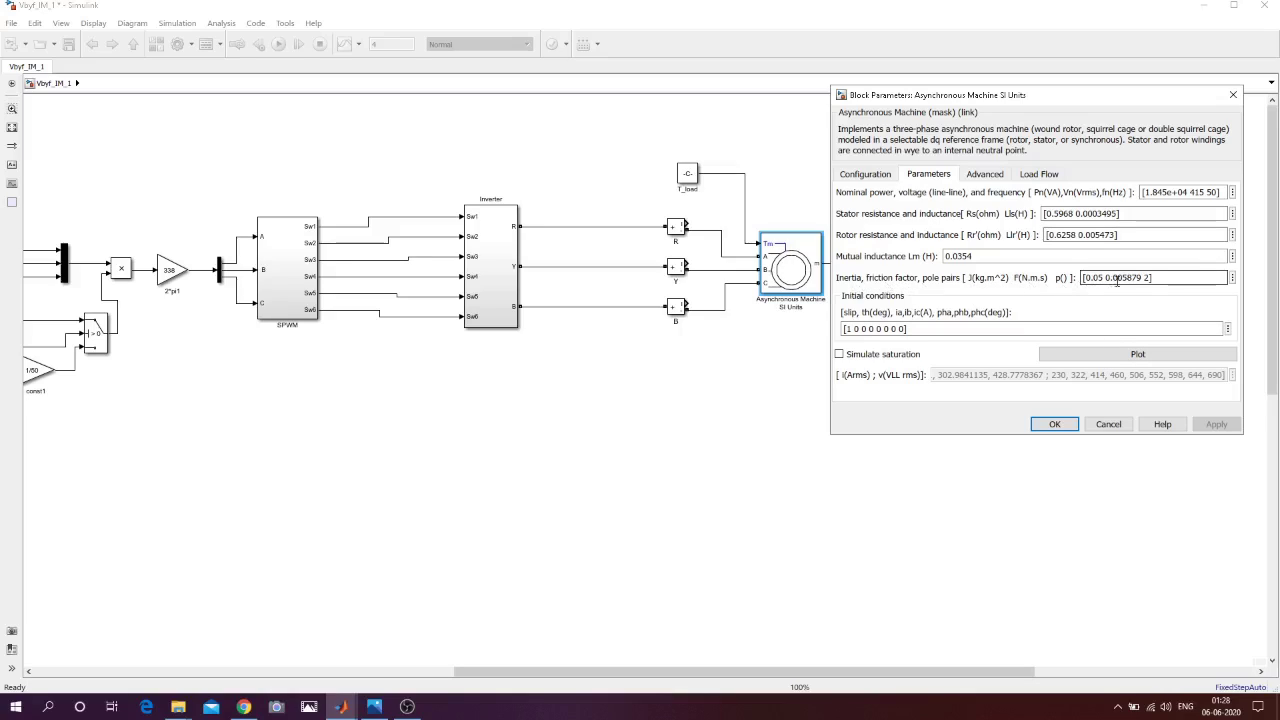
pyautogui.click(1057, 425)
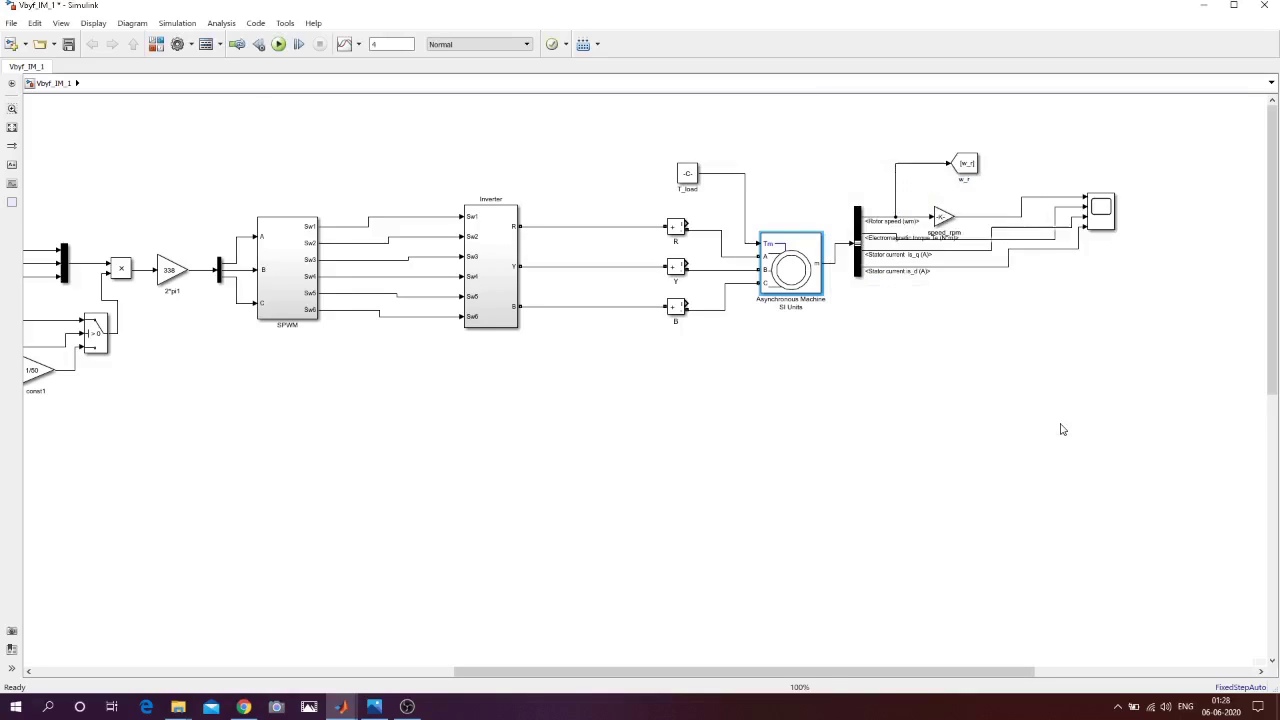
# Keep the discrete PI gains at Proportional 0.0930*1000 and Integral 0.0000001
pyautogui.moveTo(820, 673); pyautogui.dragTo(404, 676)
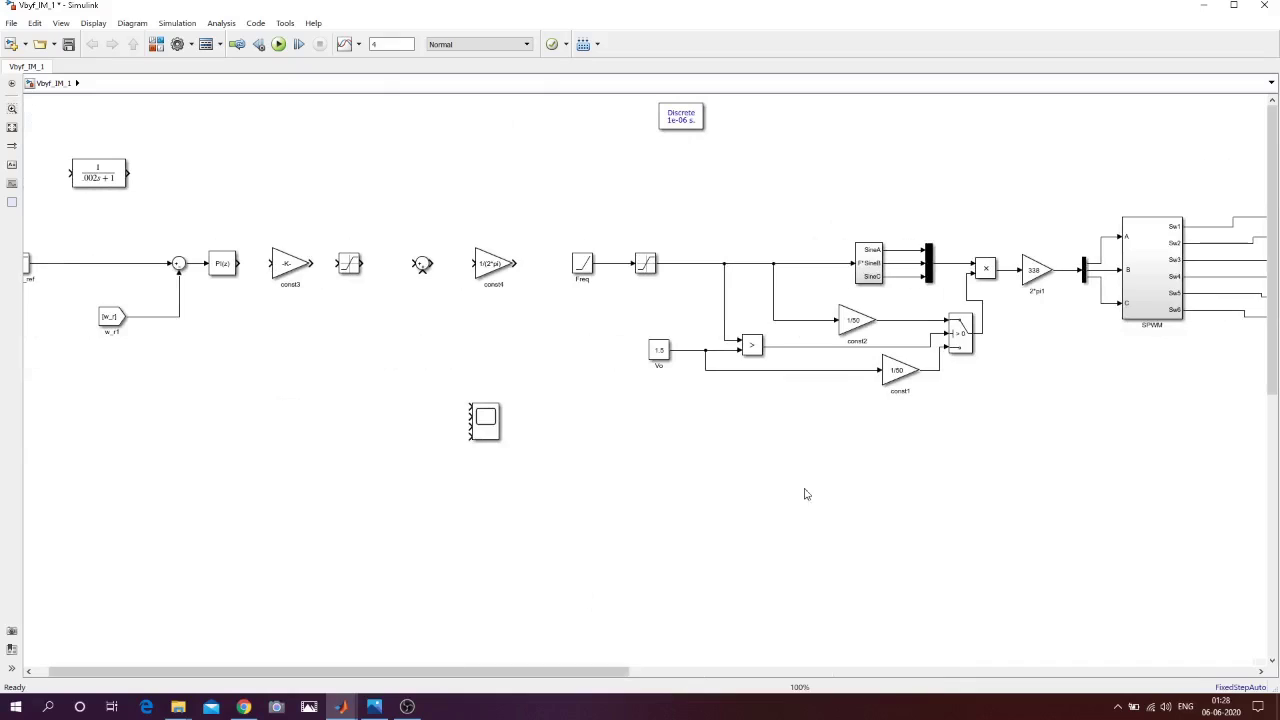
pyautogui.doubleClick(222, 266)
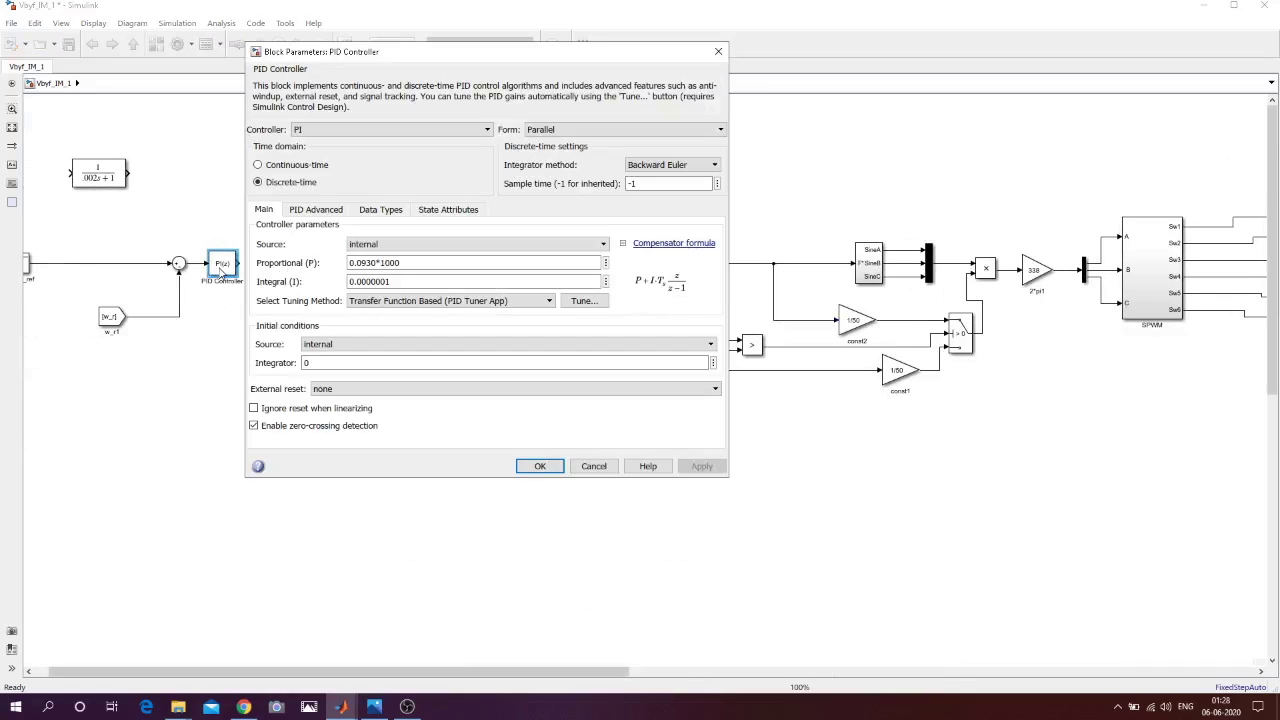
pyautogui.click(357, 283)
pyautogui.click(392, 284)
pyautogui.click(540, 467)
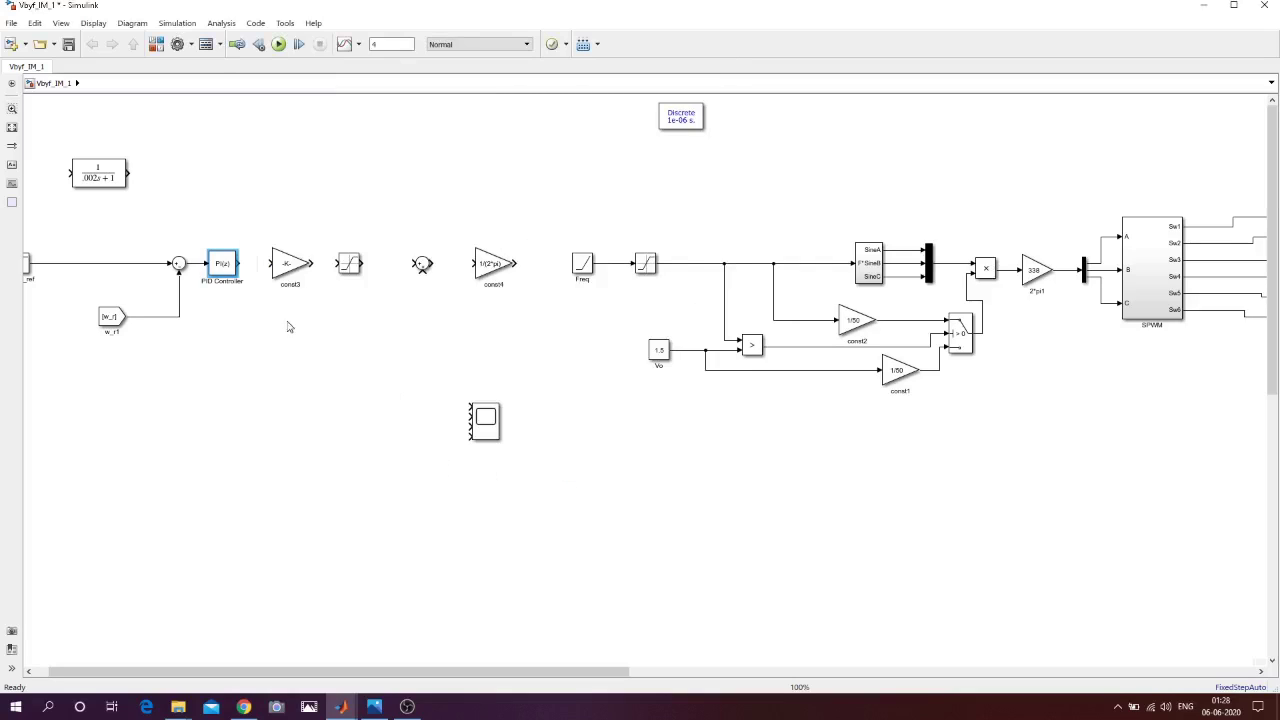
pyautogui.click(291, 266)
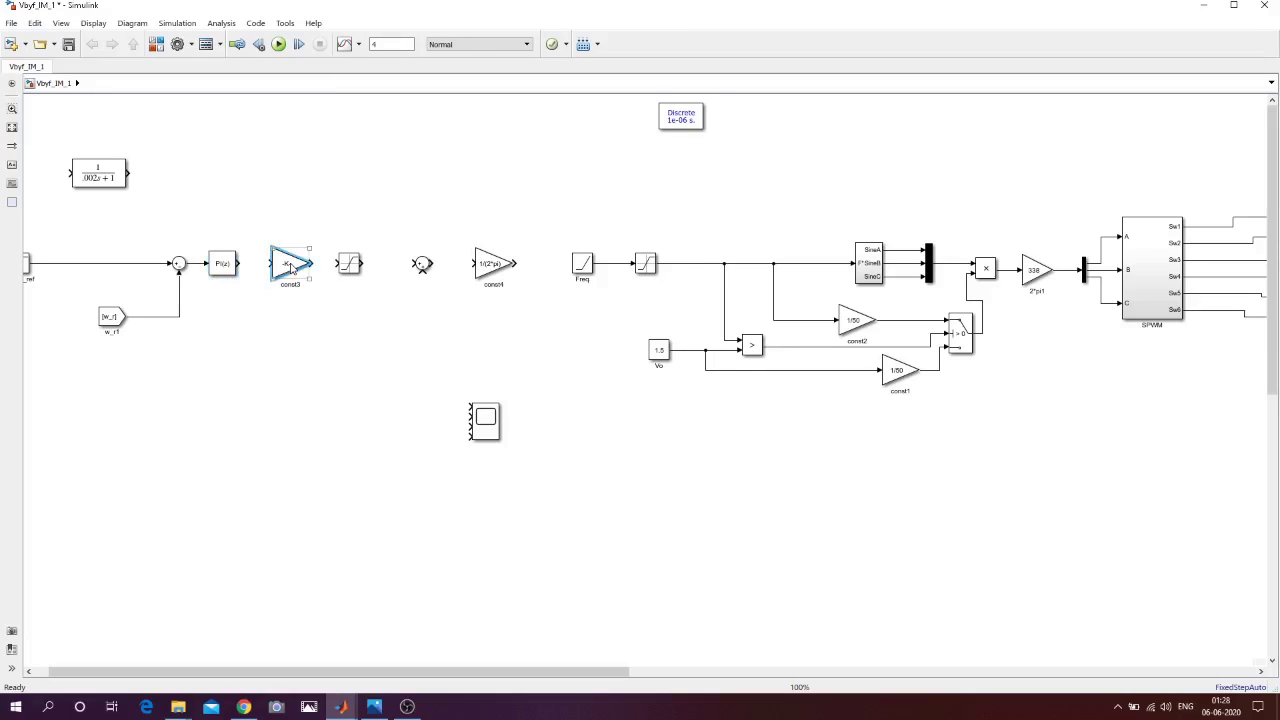
# Show the V/Hz closed-loop diagram with the PI speed controller in Photos and zoom in
pyautogui.click(374, 707)
pyautogui.scroll(5, 657, 447)
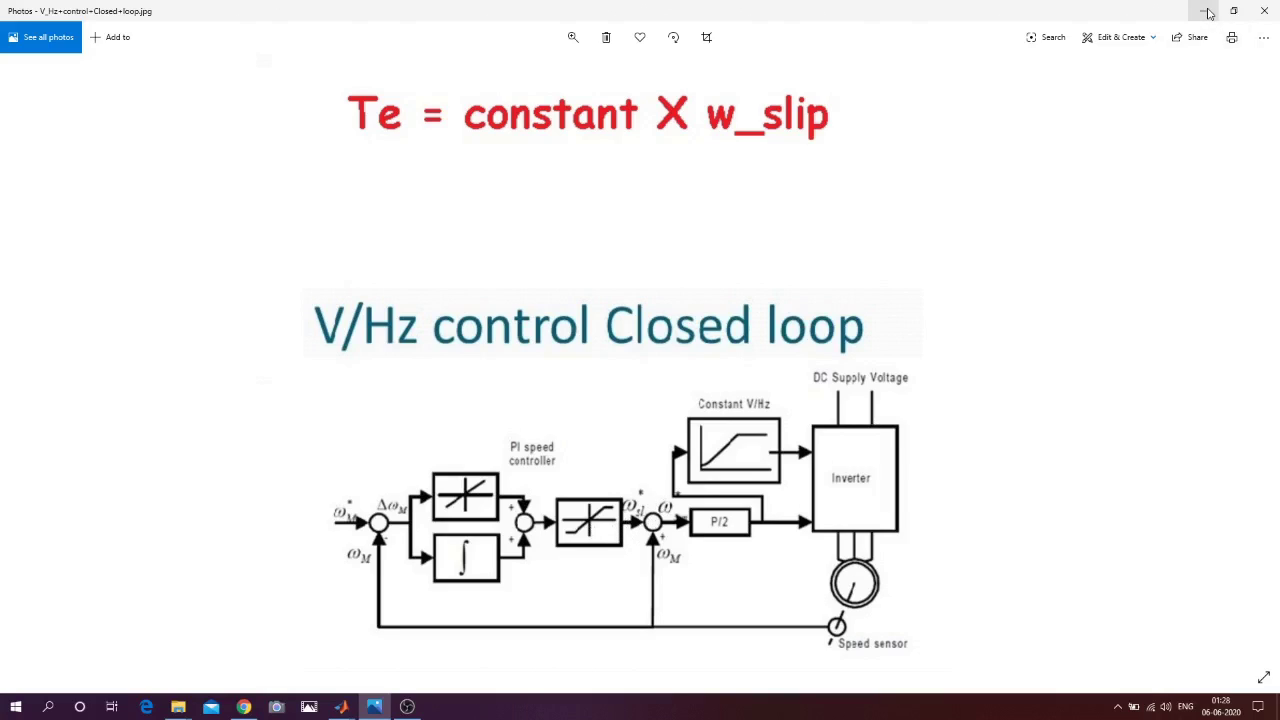
# Return to the Simulink model and confirm const3's gain is 1/(4.89/4)
pyautogui.click(342, 704)
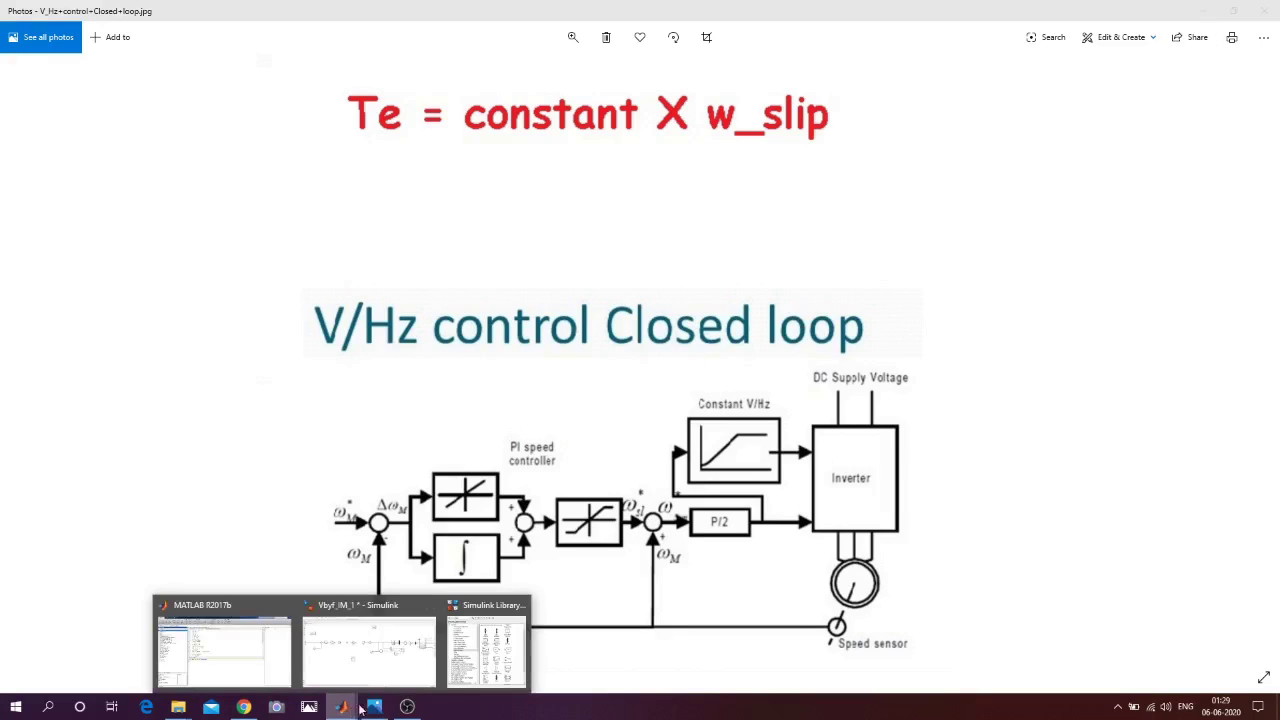
pyautogui.click(398, 664)
pyautogui.click(283, 268)
pyautogui.doubleClick(283, 266)
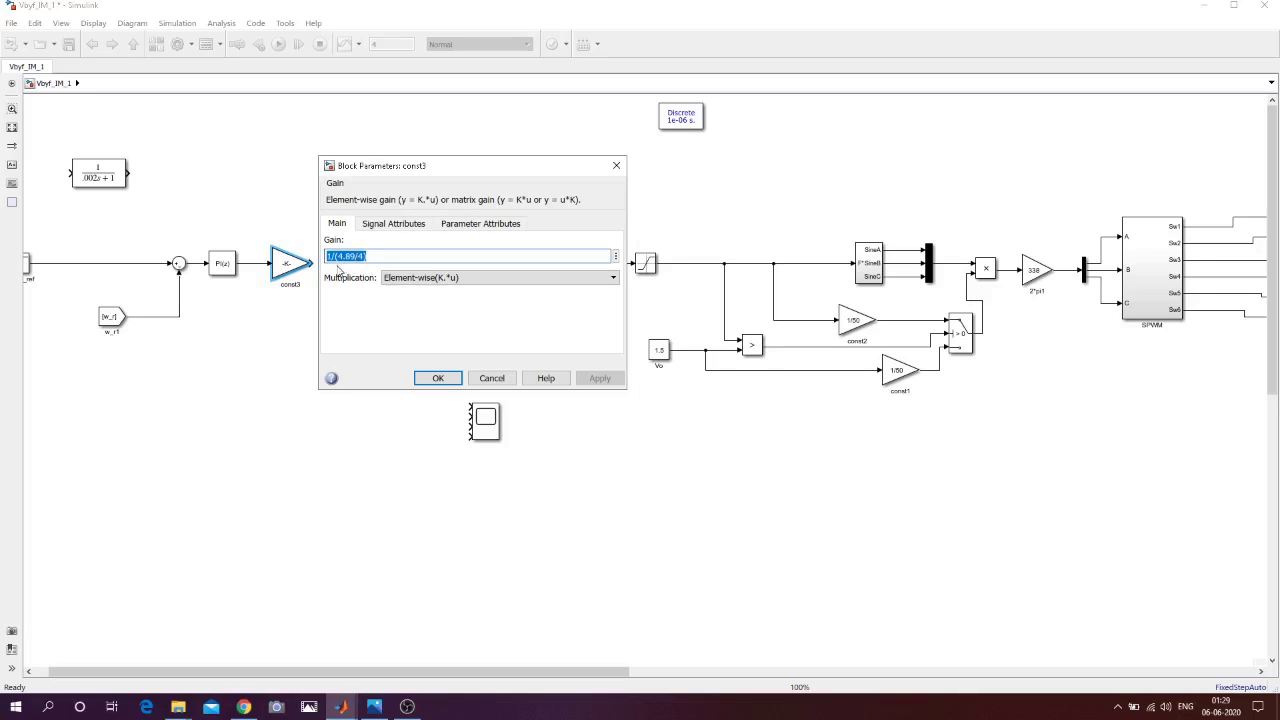
pyautogui.click(388, 255)
pyautogui.click(437, 378)
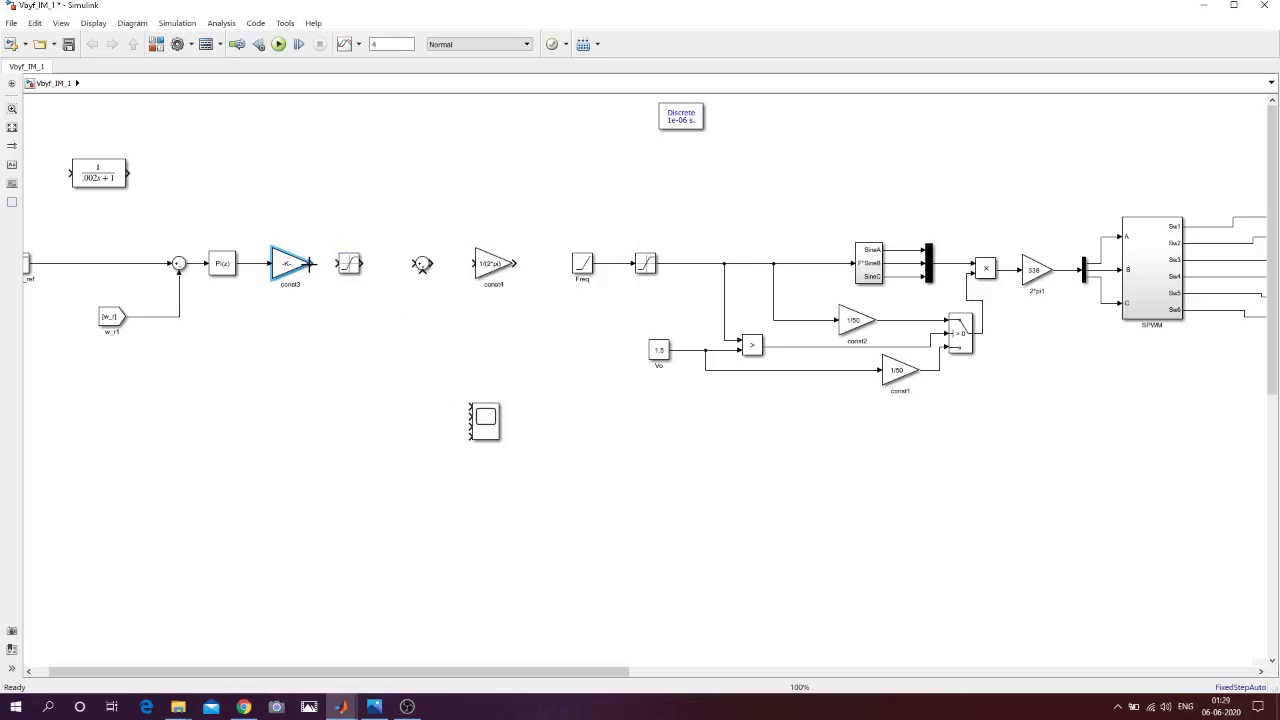
# Check Saturation2's limits of 377 and -377 and start a wire from its output
pyautogui.click(349, 266)
pyautogui.doubleClick(349, 266)
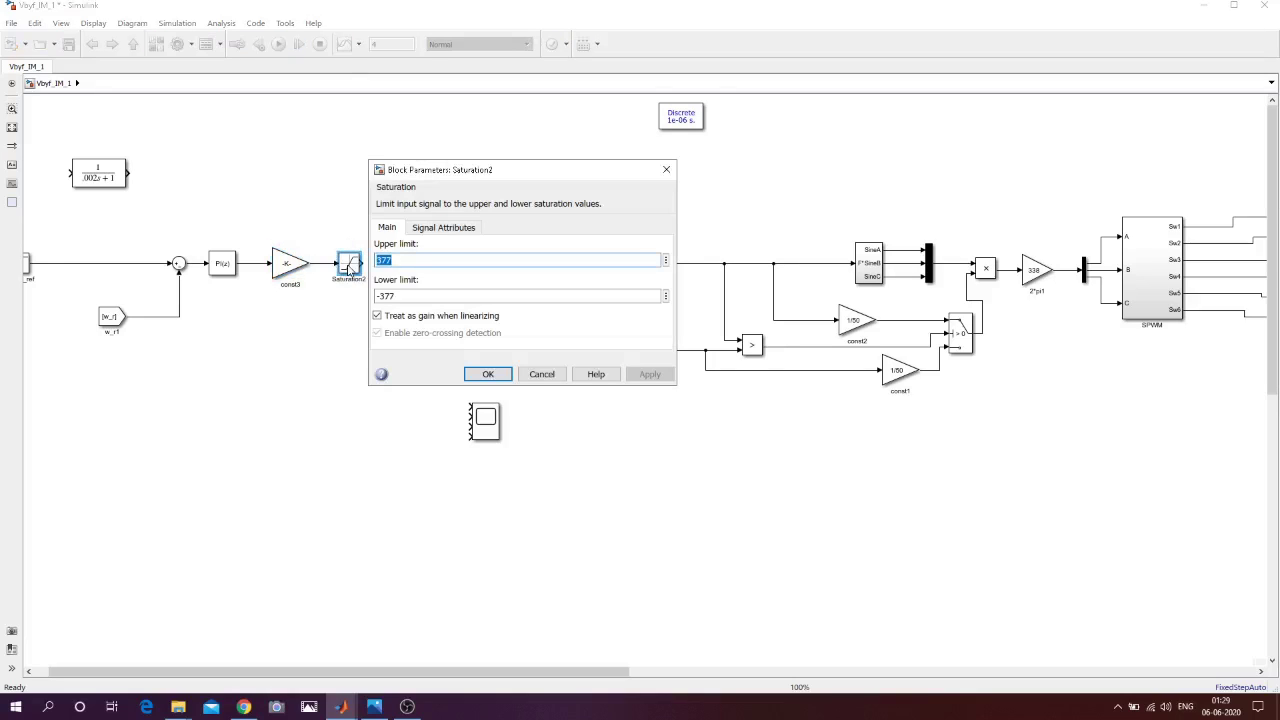
pyautogui.click(666, 169)
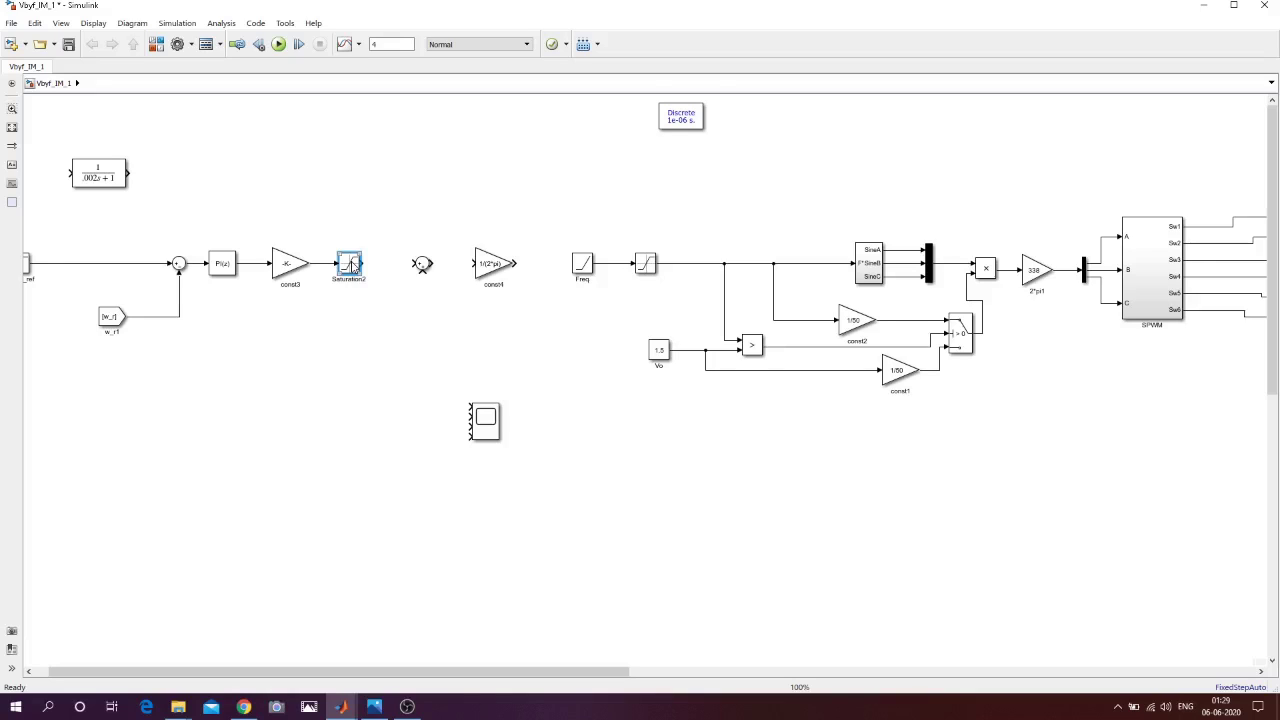
pyautogui.moveTo(366, 264); pyautogui.dragTo(422, 264)
# Connect Saturation2 into the second sum block and the sum's output into const4
pyautogui.moveTo(408, 263); pyautogui.dragTo(180, 316)
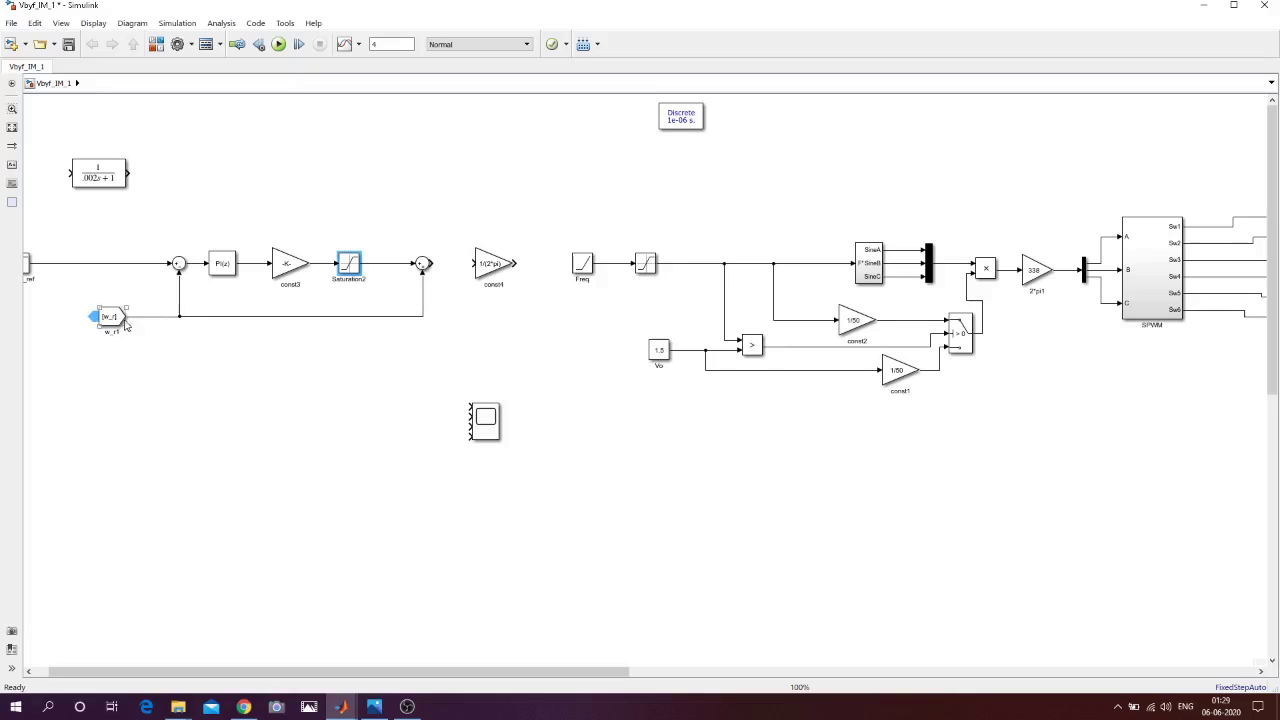
pyautogui.click(231, 317)
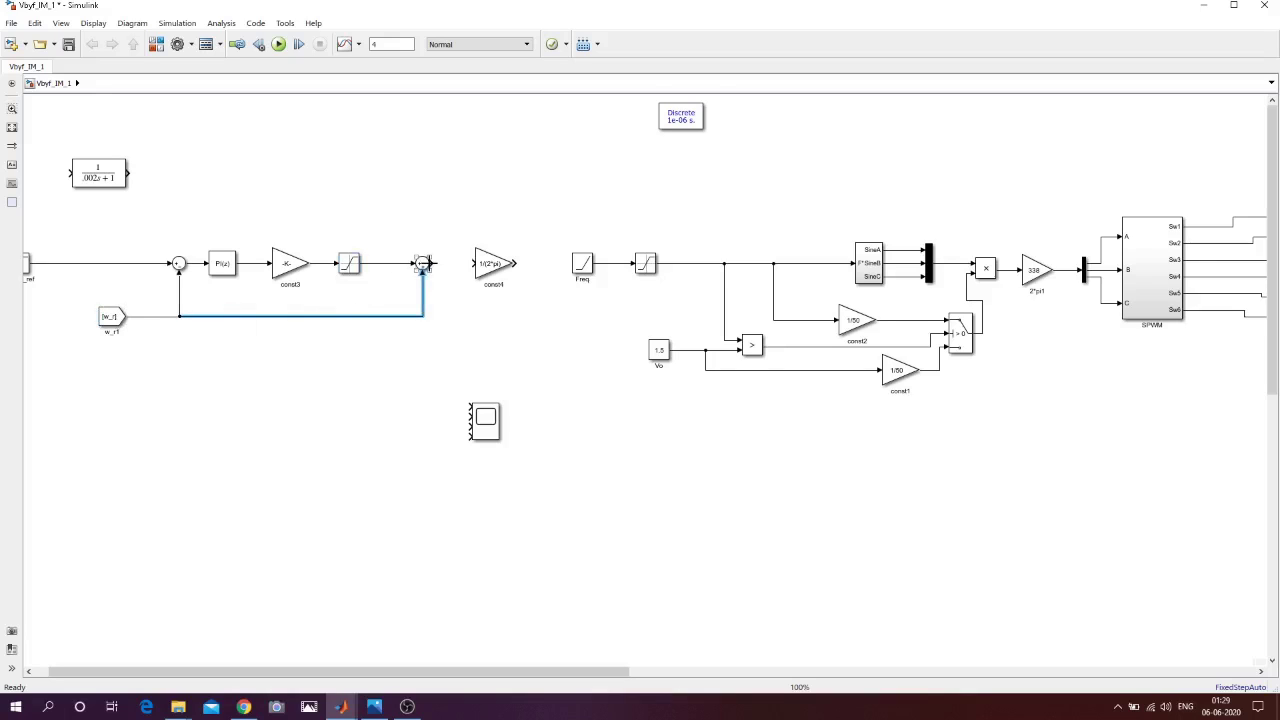
pyautogui.moveTo(433, 263); pyautogui.dragTo(452, 259)
pyautogui.moveTo(457, 263); pyautogui.dragTo(473, 263)
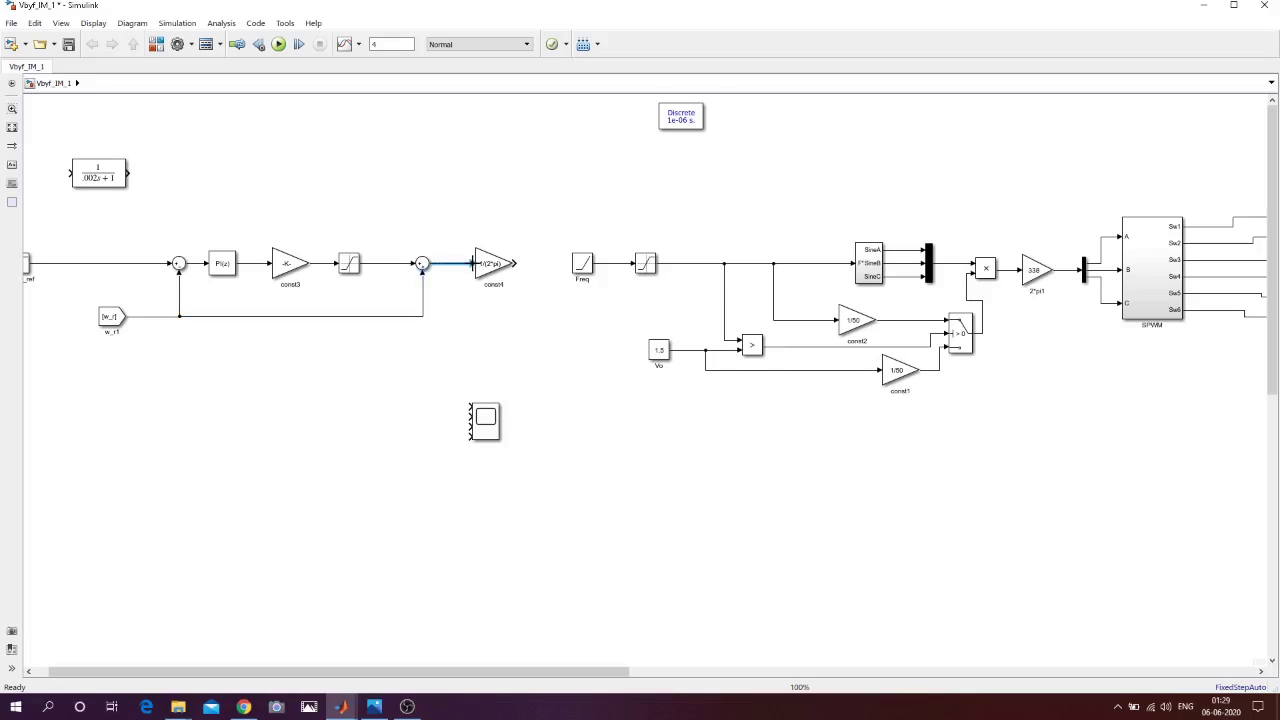
pyautogui.click(499, 272)
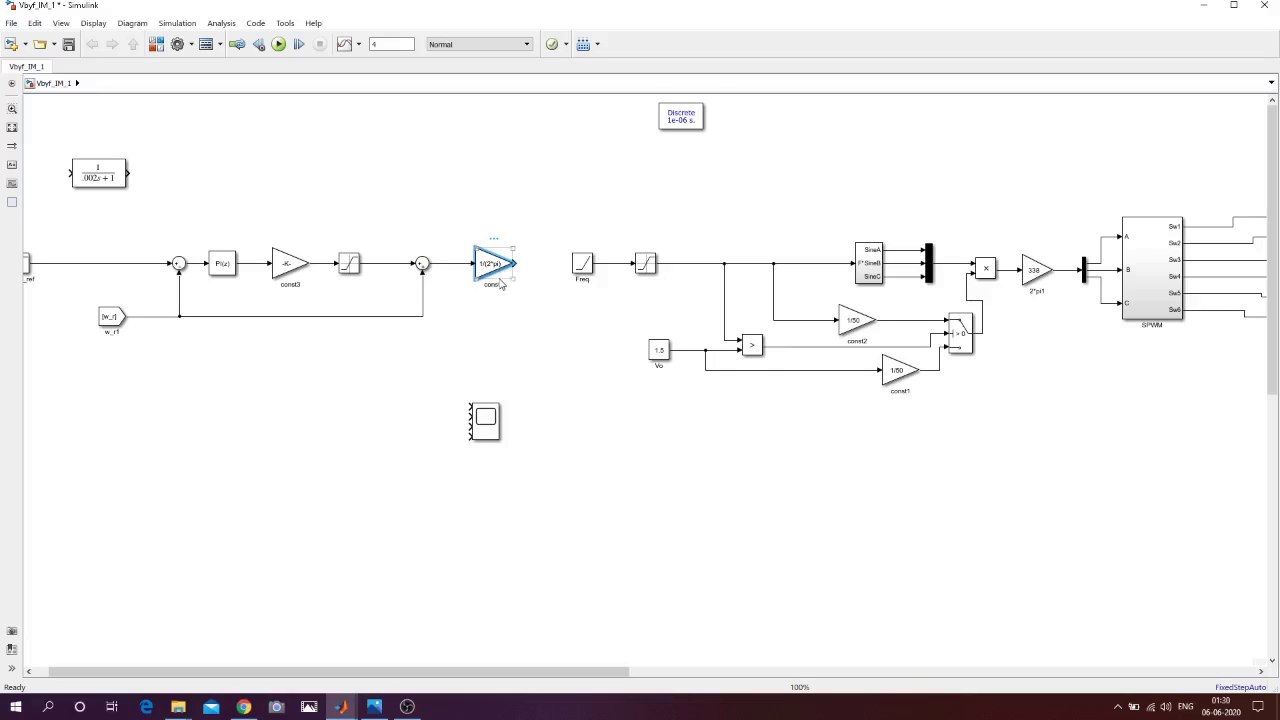
pyautogui.moveTo(515, 263); pyautogui.dragTo(534, 263)
# Replace the Freq-to-saturation wire with const4's output and move Freq below the scope
pyautogui.click(606, 266)
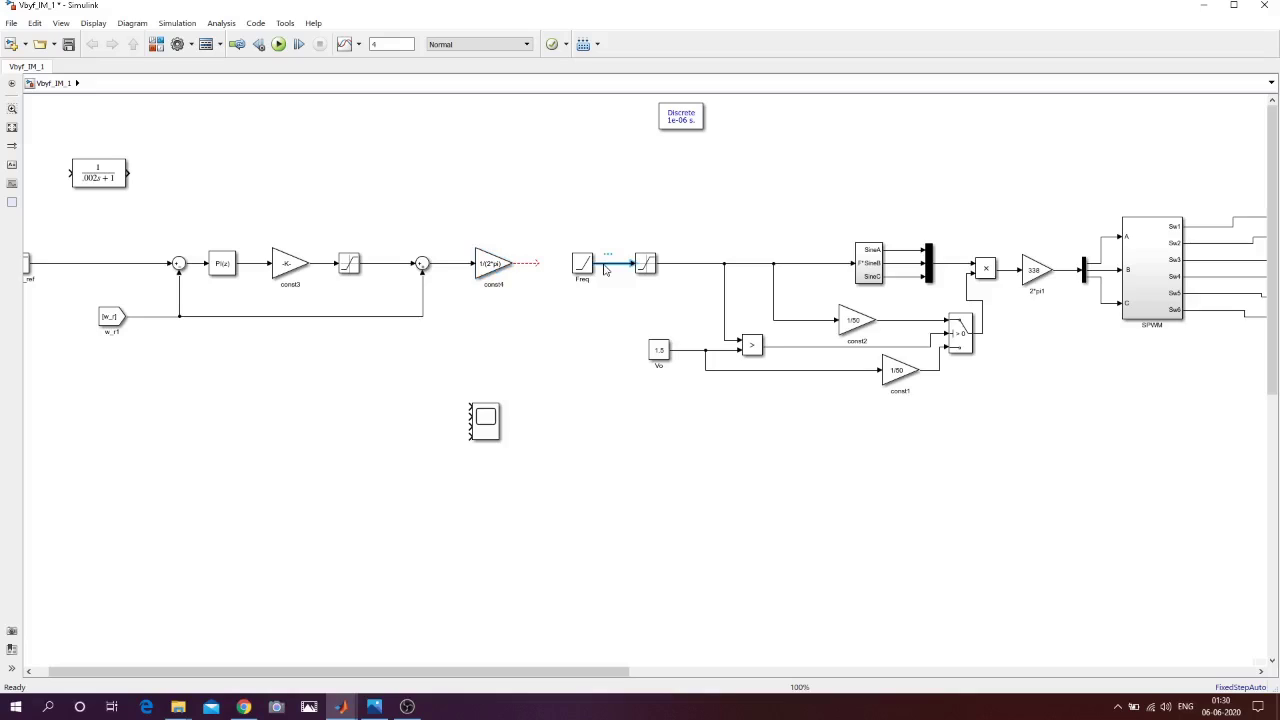
pyautogui.press('Delete')
pyautogui.moveTo(580, 268); pyautogui.dragTo(583, 195)
pyautogui.moveTo(539, 264); pyautogui.dragTo(636, 263)
pyautogui.click(605, 290)
pyautogui.moveTo(584, 193); pyautogui.dragTo(577, 460)
pyautogui.moveTo(573, 672); pyautogui.dragTo(337, 688)
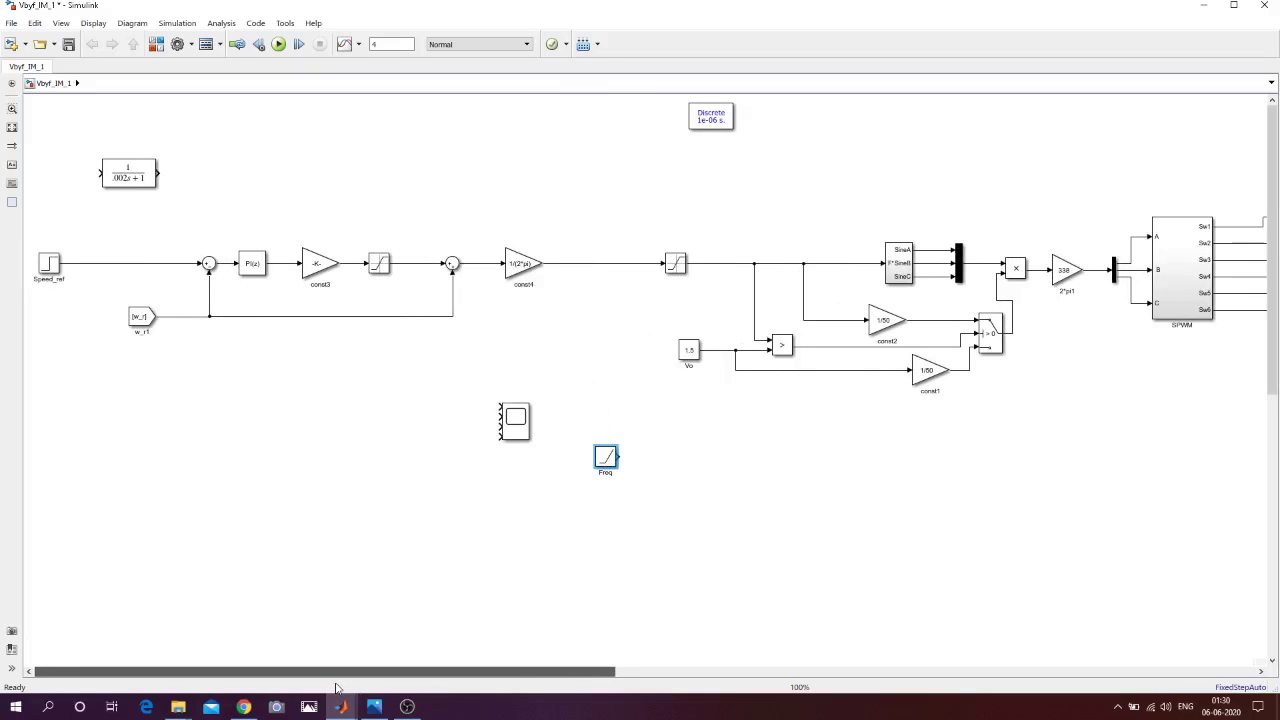
# Set the Speed_ref step to step time 0.6, initial value 50 and final value 150
pyautogui.doubleClick(50, 264)
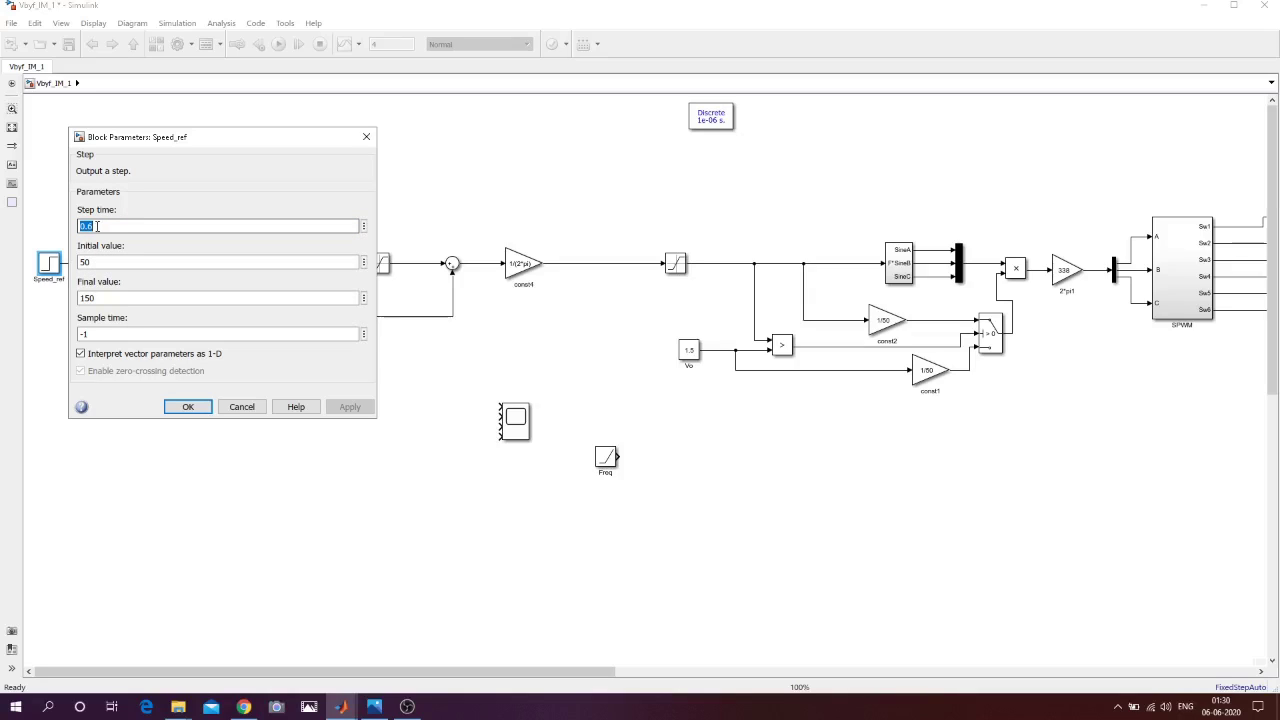
pyautogui.click(97, 225)
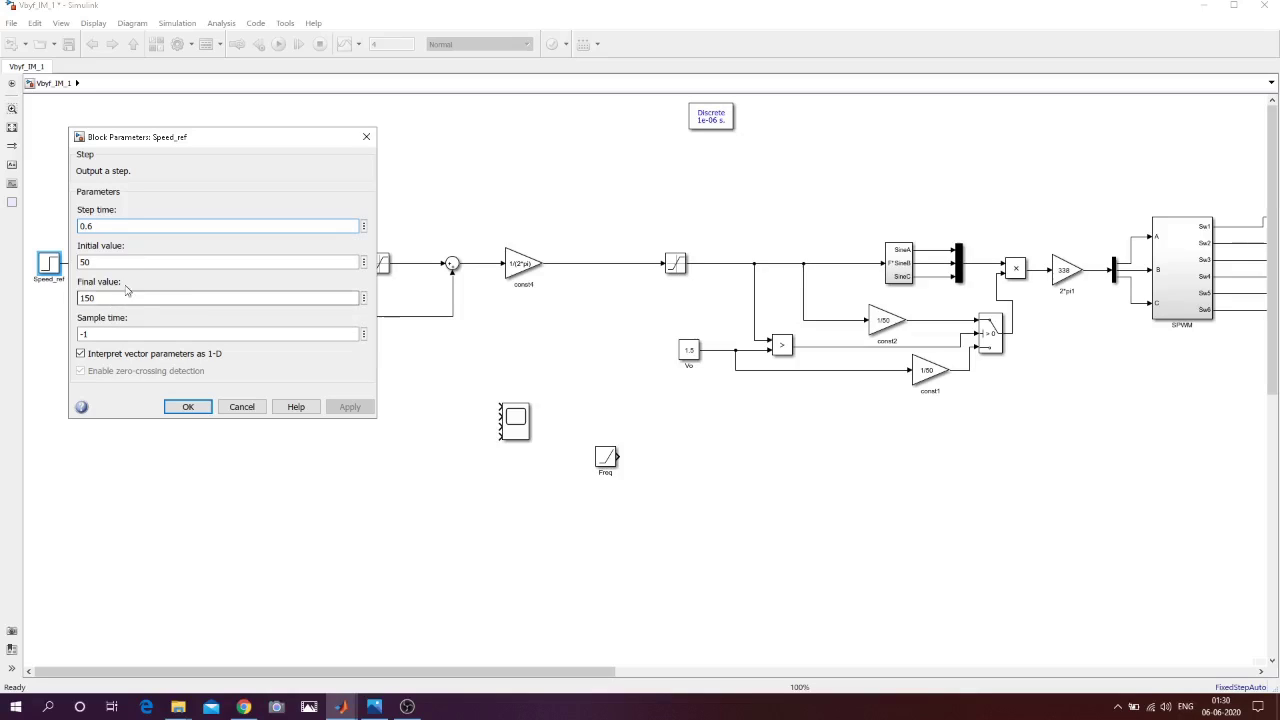
pyautogui.click(188, 407)
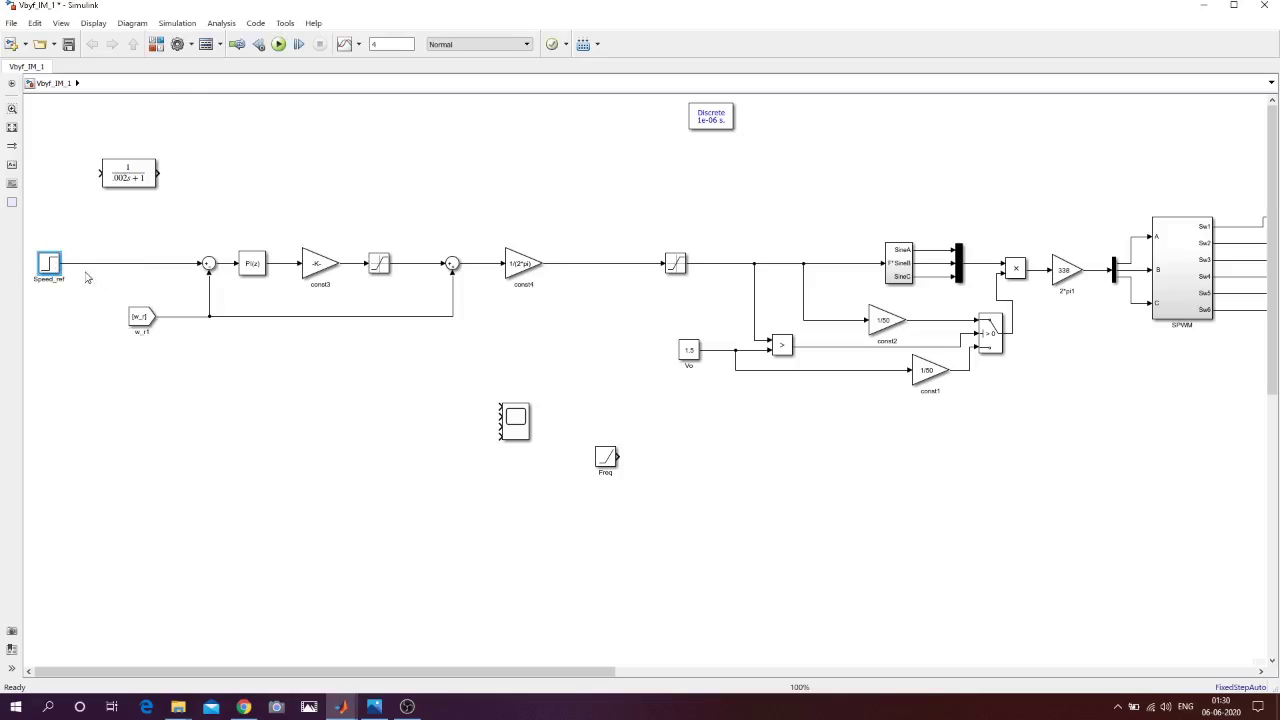
# Insert the 1/(.002s+1) filter after Speed_ref and wire Scope4 to the reference and w_r1
pyautogui.click(135, 177)
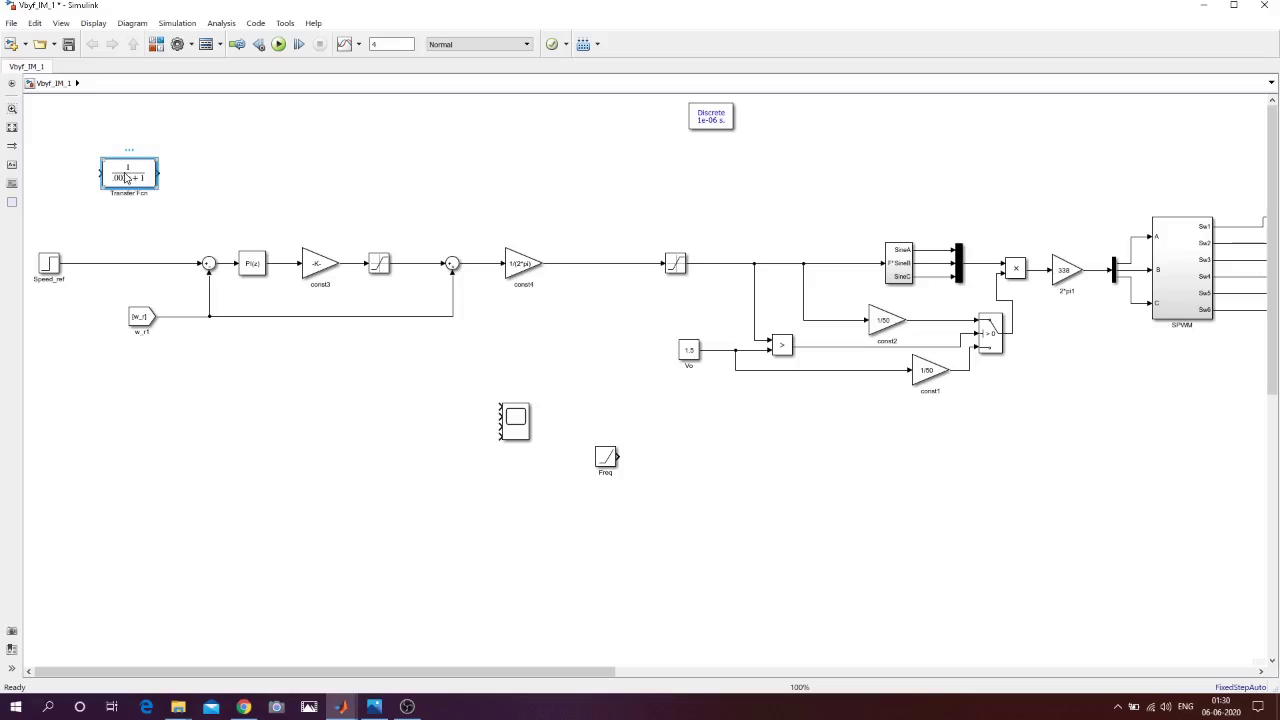
pyautogui.moveTo(126, 177); pyautogui.dragTo(110, 266)
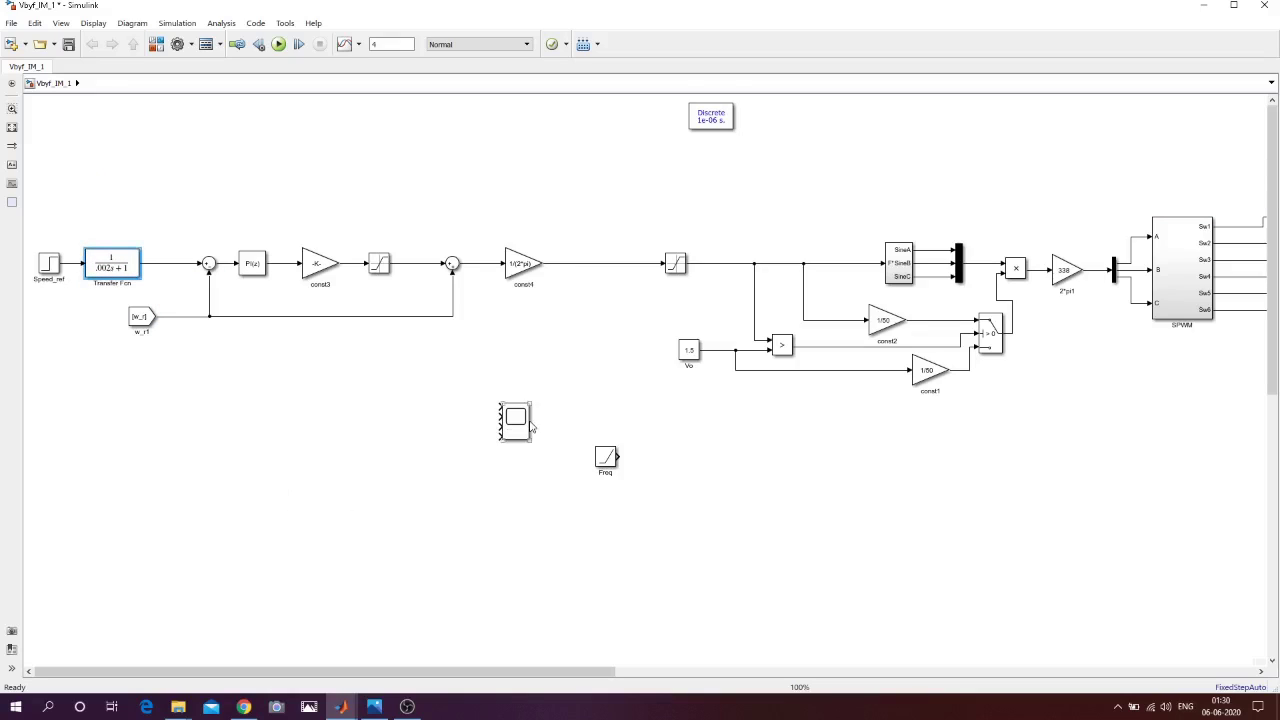
pyautogui.moveTo(531, 427)
pyautogui.mouseDown()
pyautogui.moveTo(291, 409)
pyautogui.moveTo(181, 264)
pyautogui.mouseUp()
pyautogui.moveTo(258, 393); pyautogui.dragTo(199, 316)
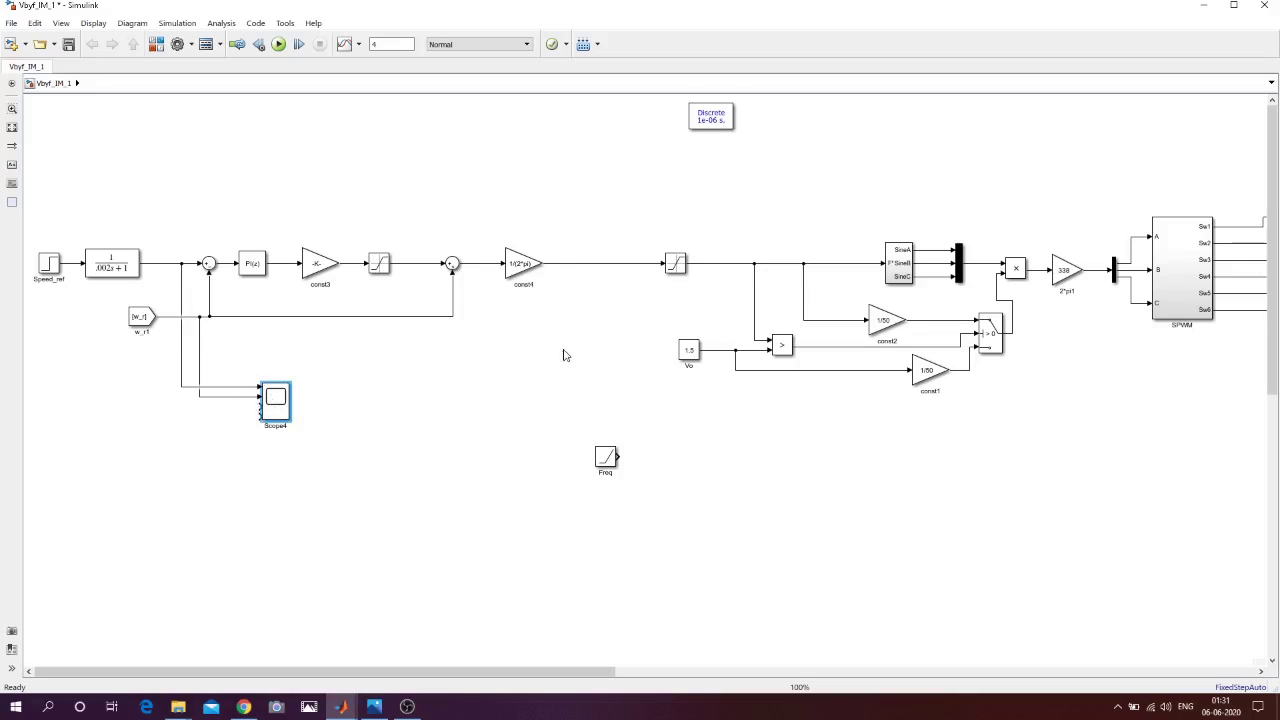
pyautogui.moveTo(610, 462); pyautogui.dragTo(610, 221)
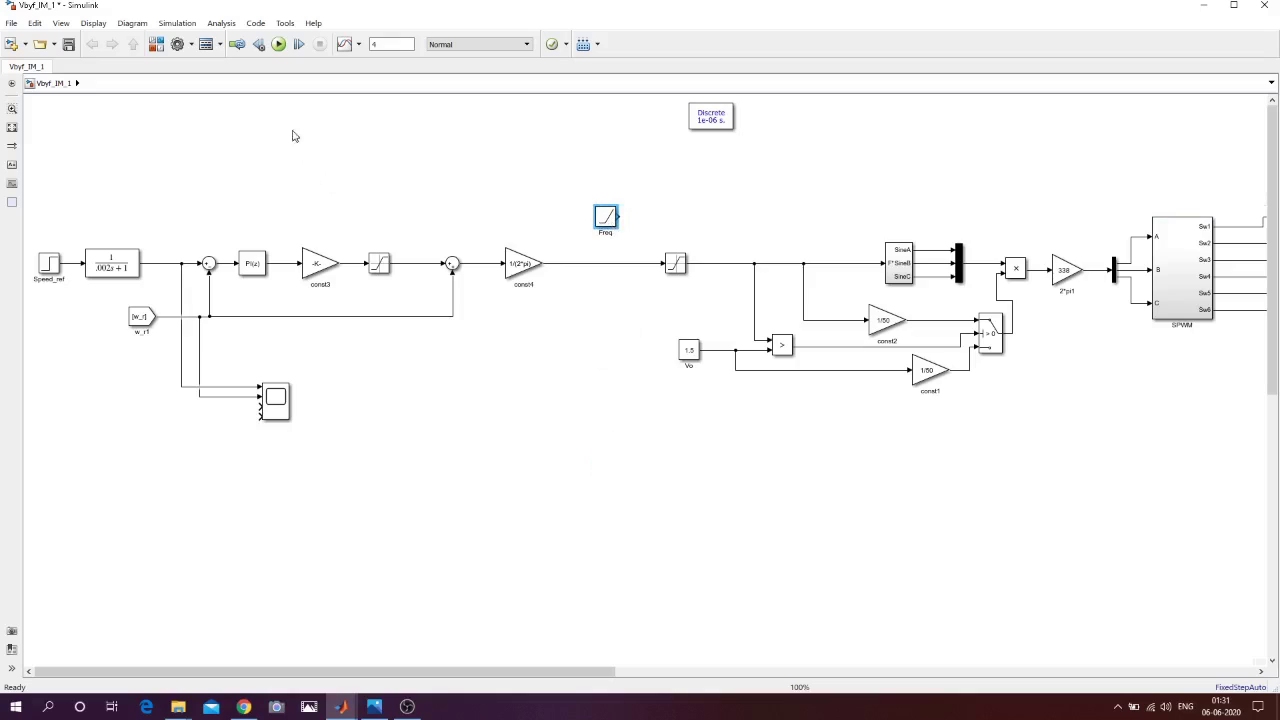
# Run the Vbyf_IM_1 simulation, dismiss the save callback error, and select the Scope4 block
pyautogui.click(281, 45)
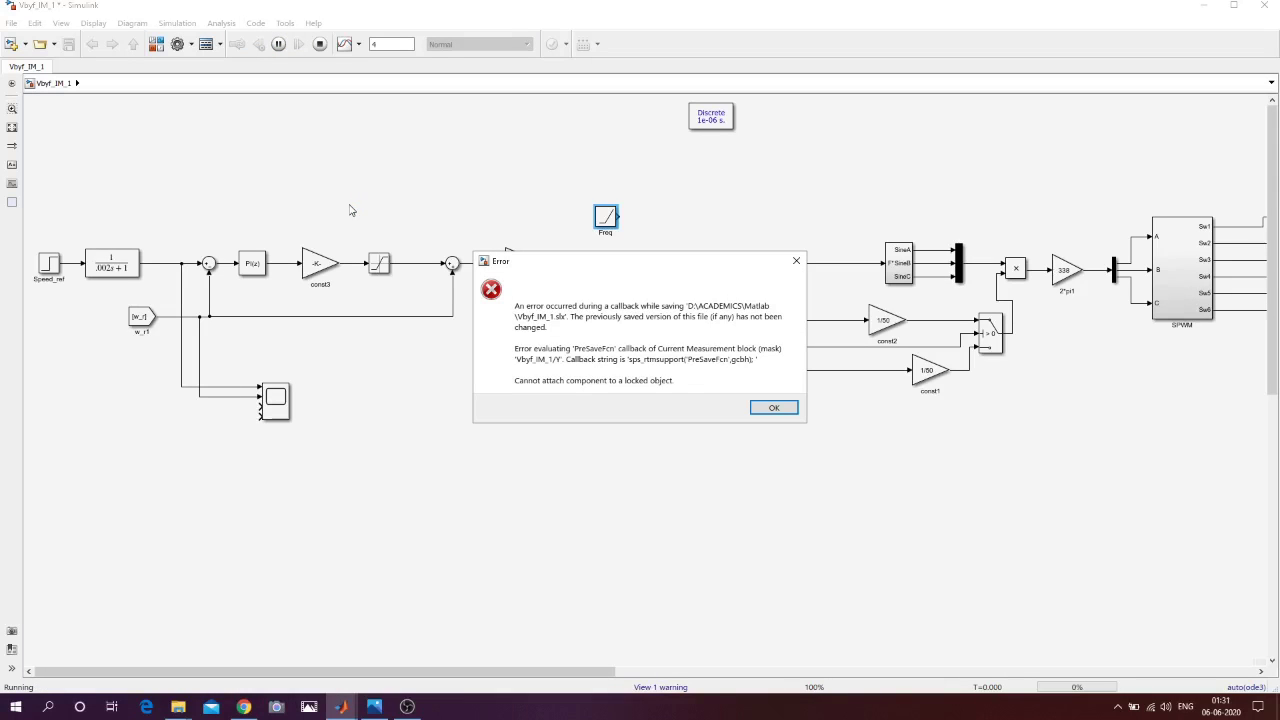
pyautogui.click(763, 408)
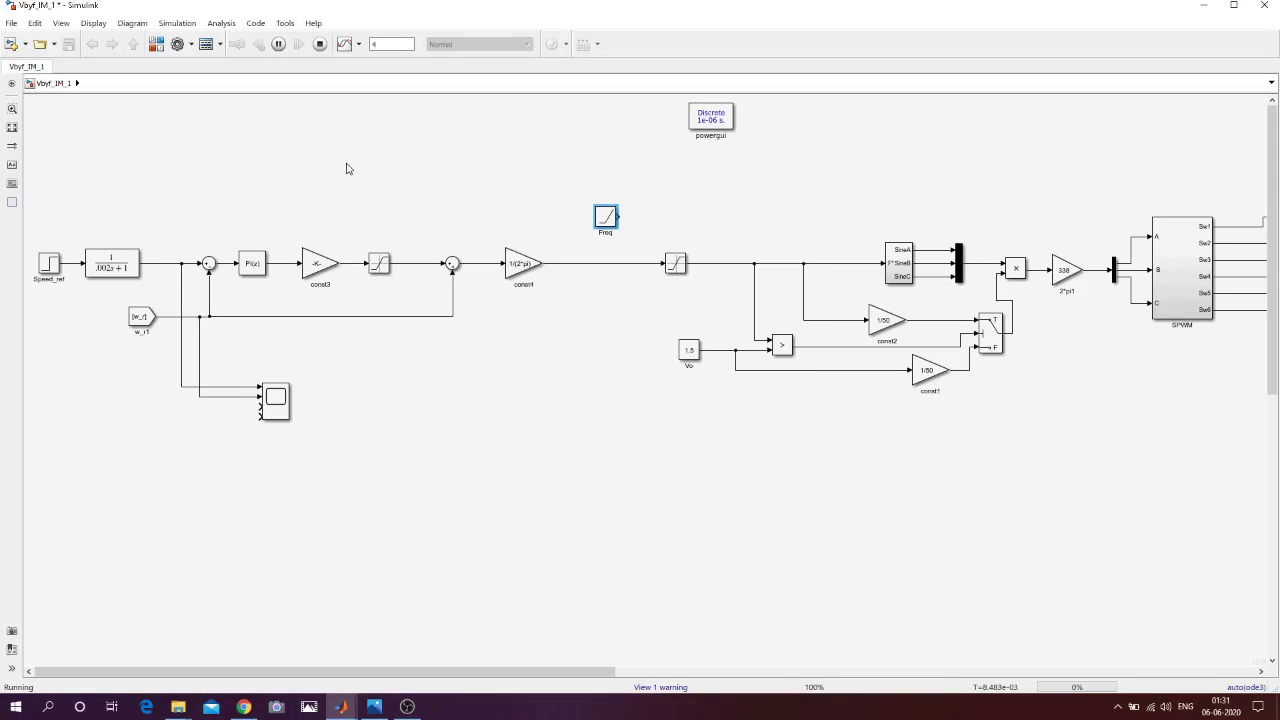
pyautogui.click(181, 183)
pyautogui.click(268, 404)
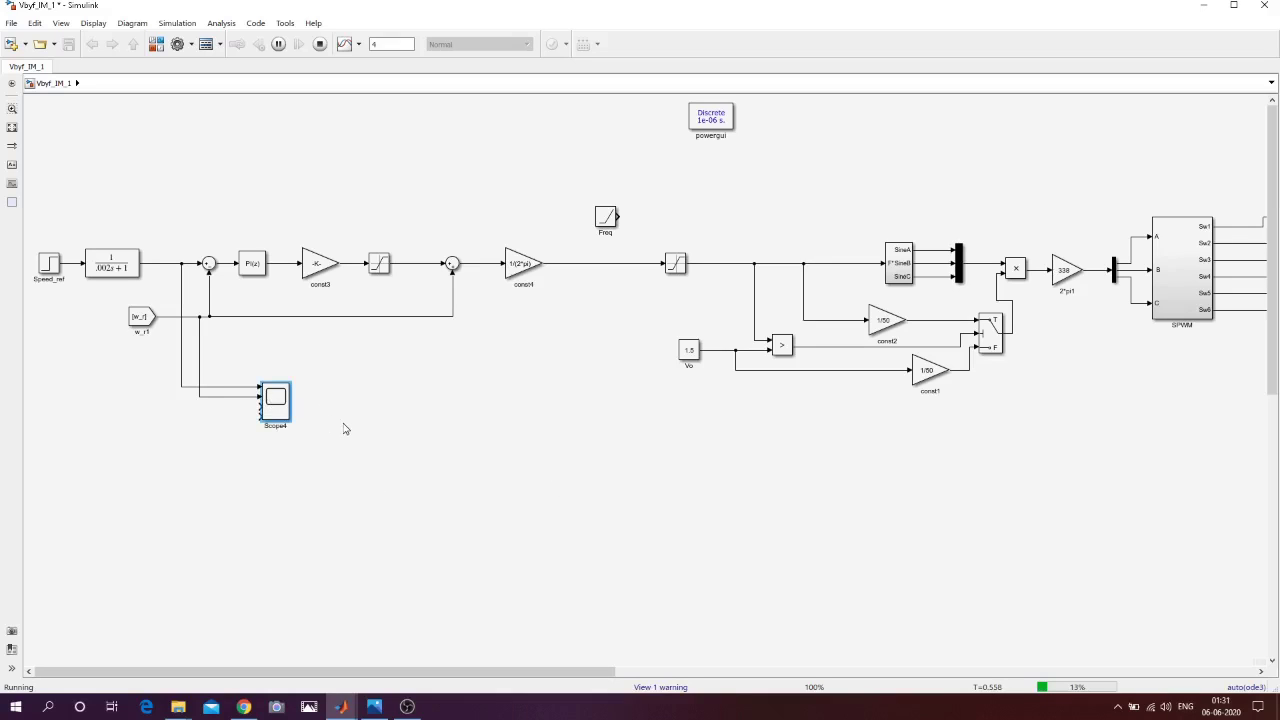
# View the Scope4 plots full-screen, then hide the scope to return to the model
pyautogui.press('Return')
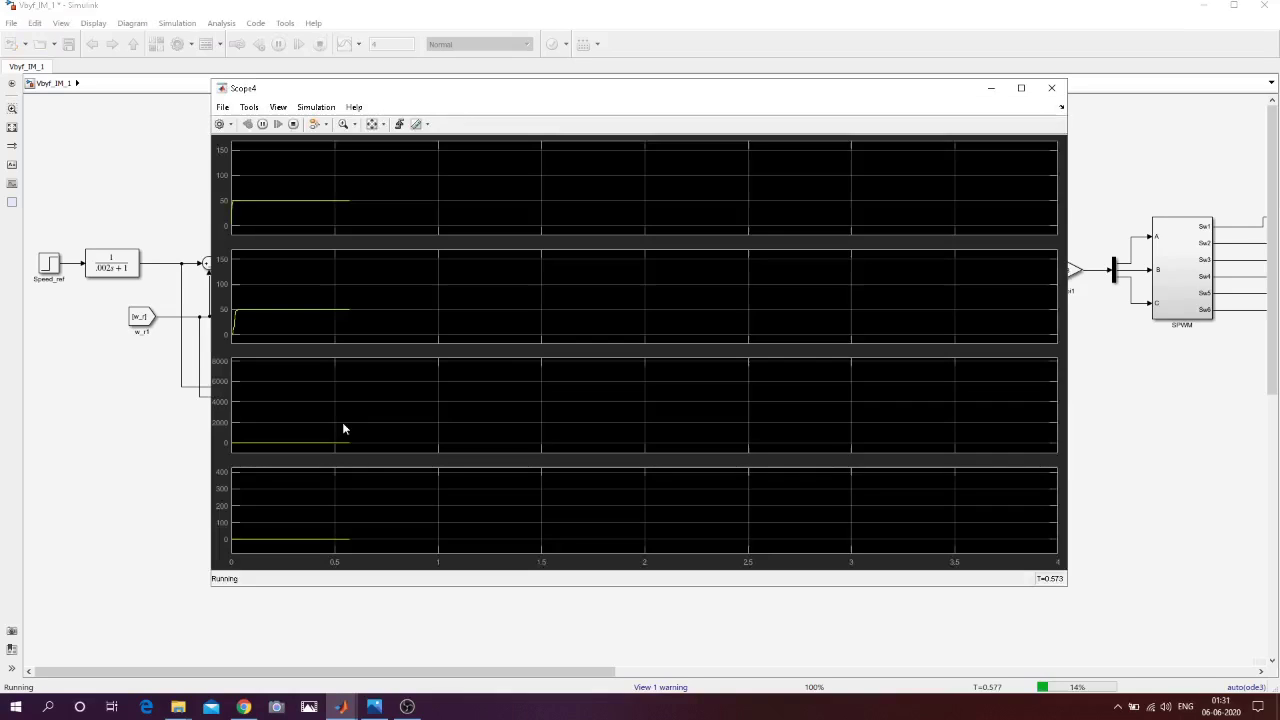
pyautogui.click(1021, 88)
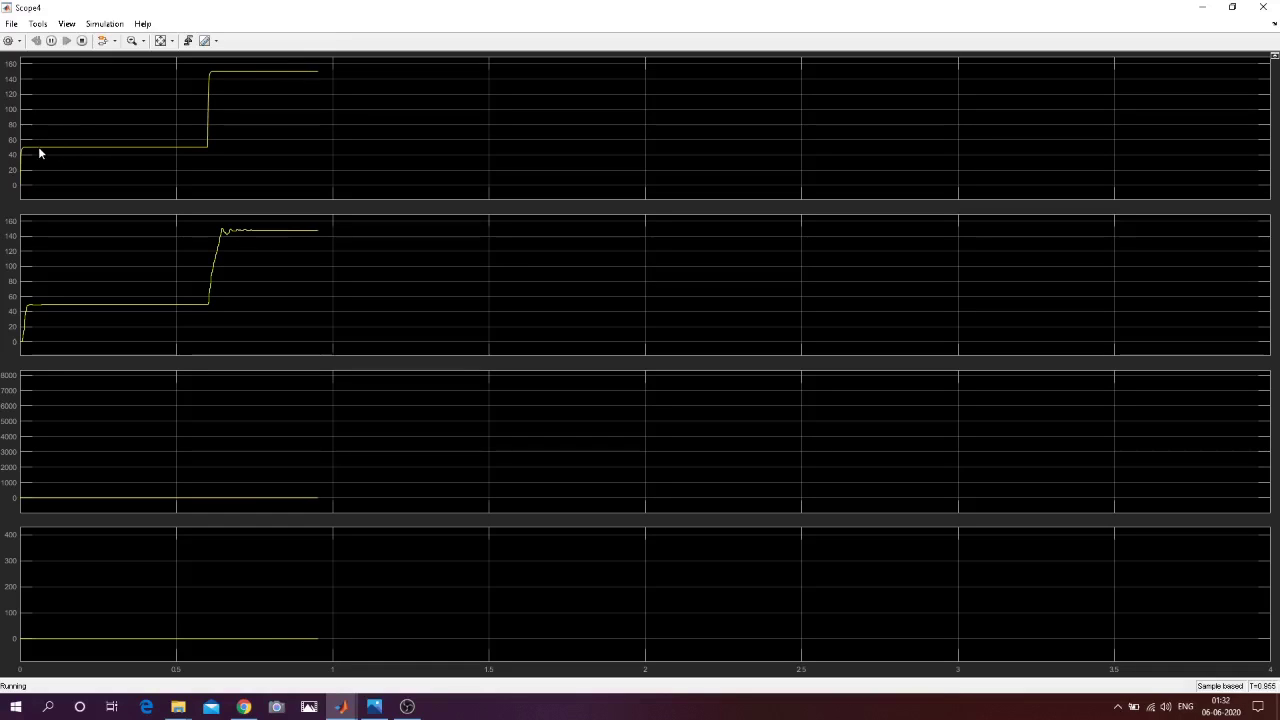
pyautogui.click(1202, 7)
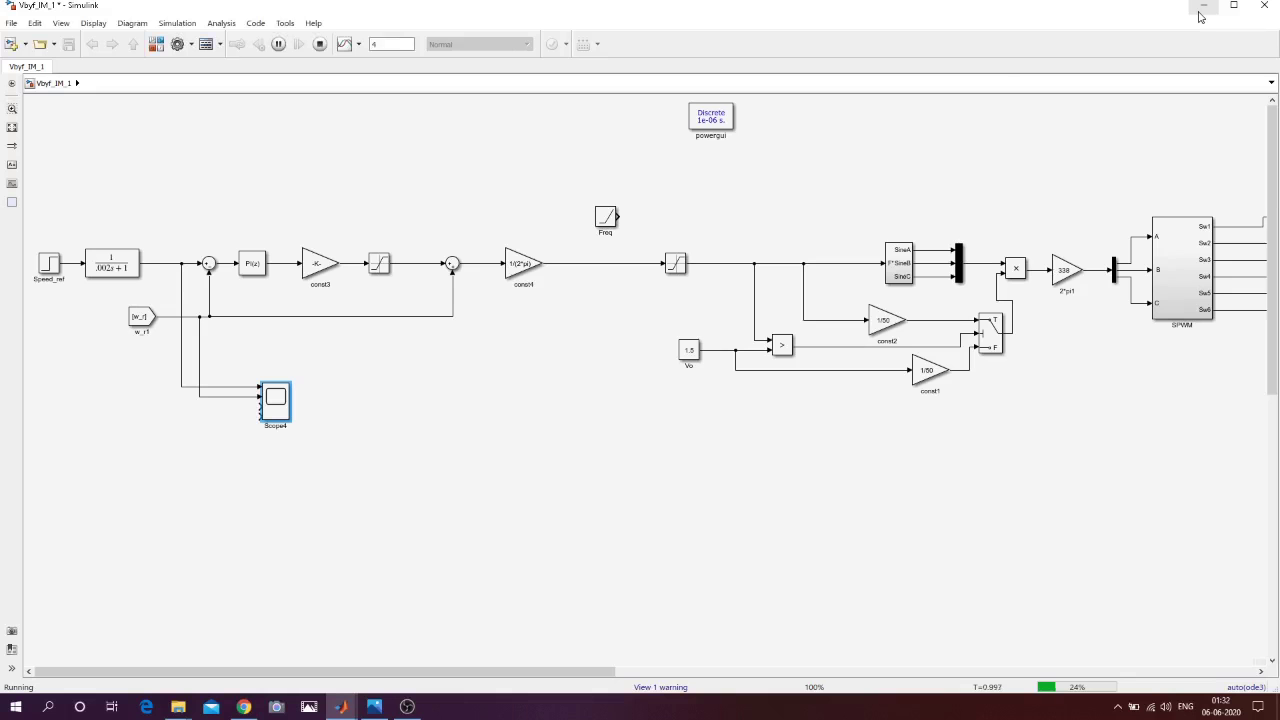
# Check the Speed_ref step block's initial value of 50 and close its settings
pyautogui.doubleClick(50, 265)
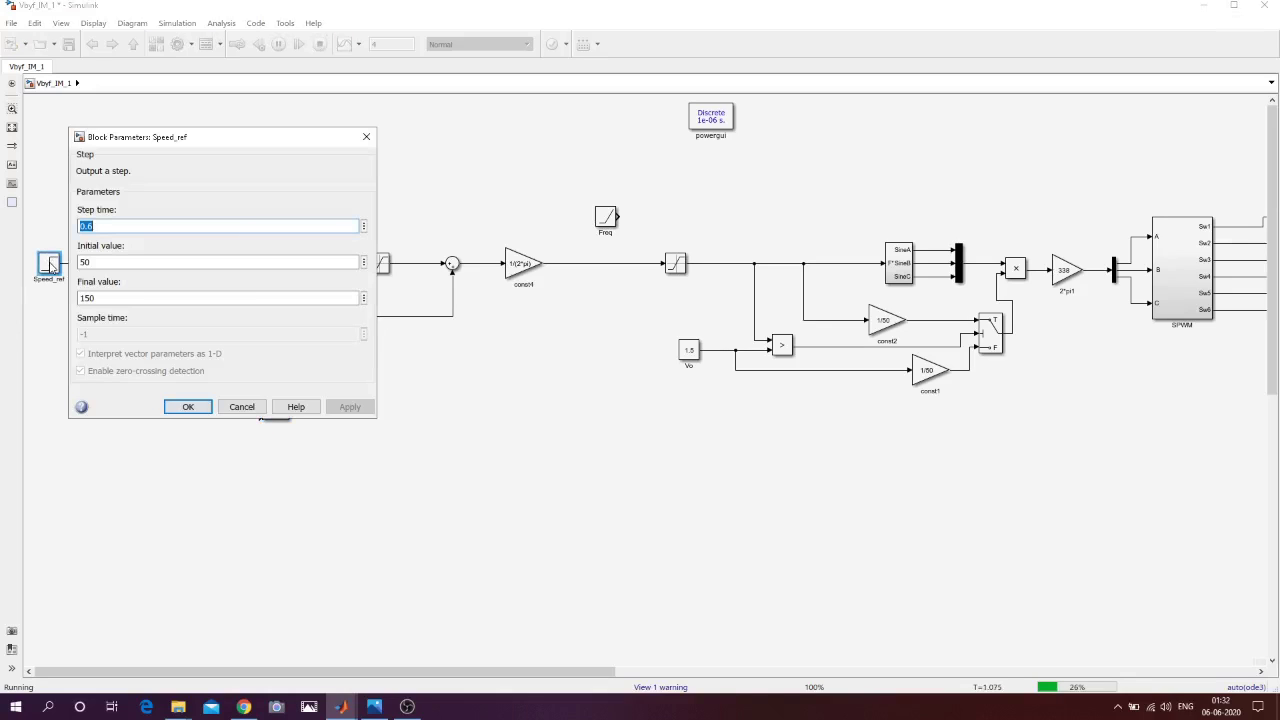
pyautogui.click(102, 262)
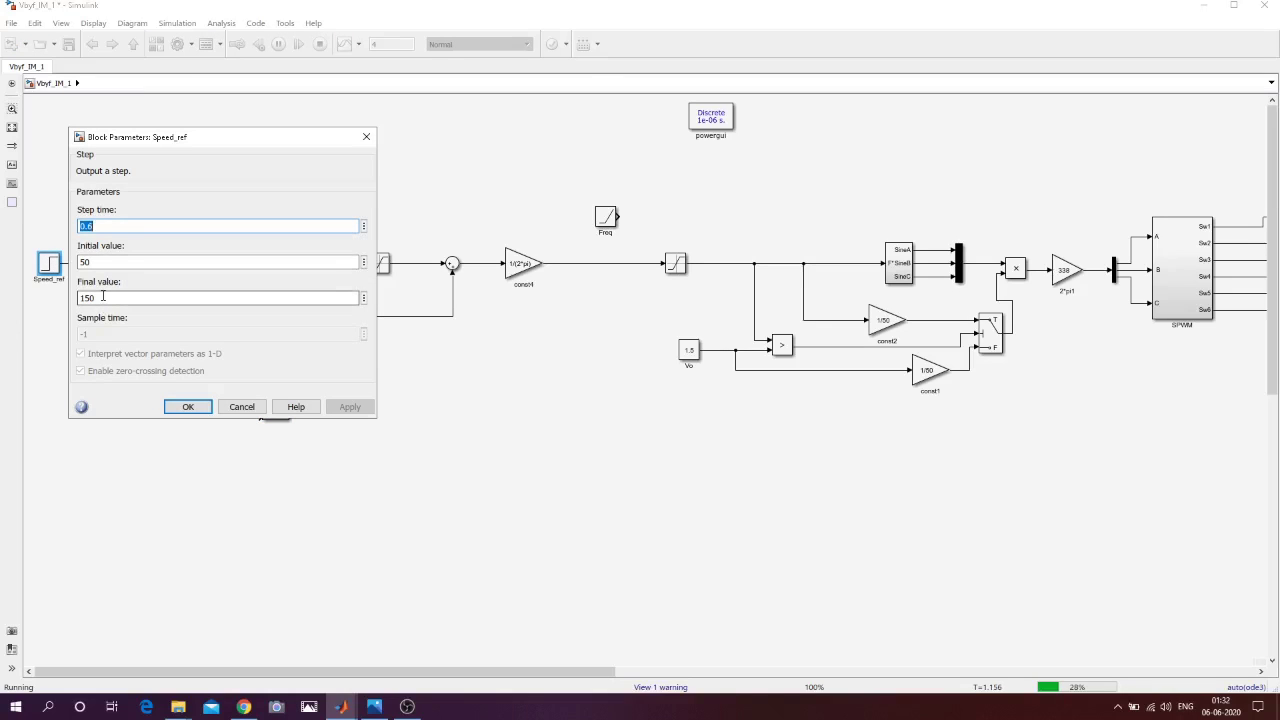
pyautogui.click(183, 407)
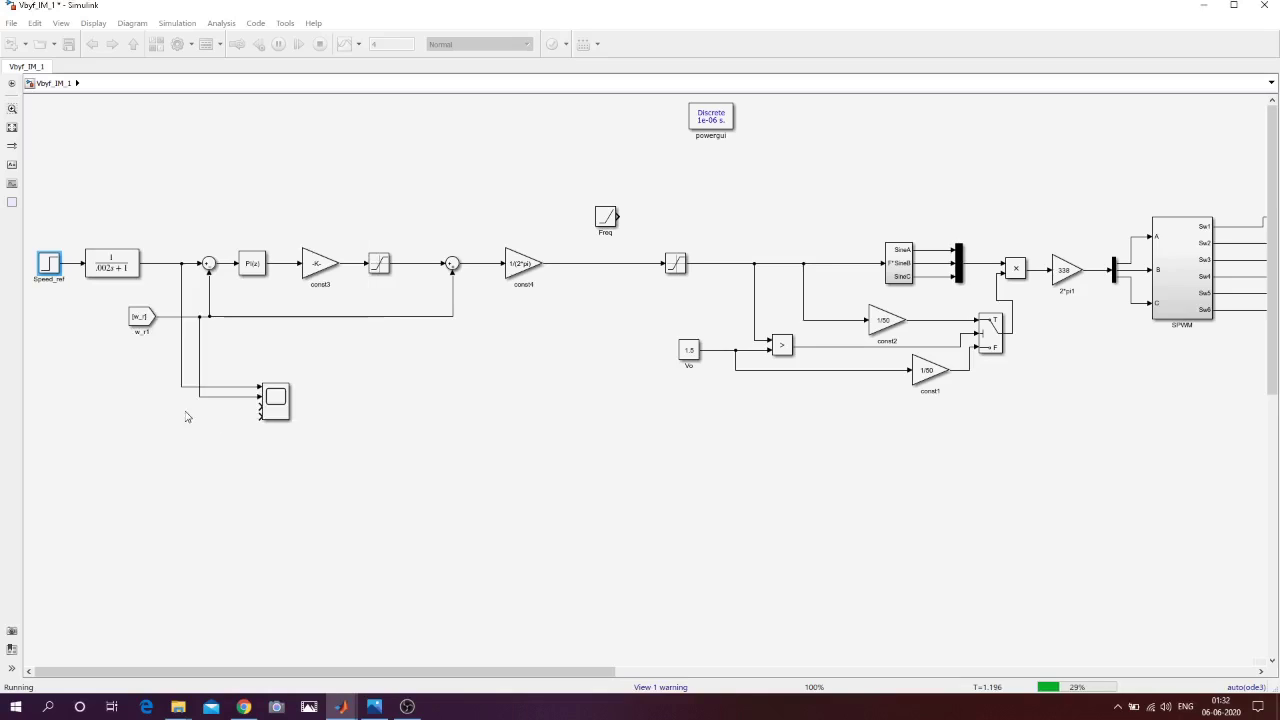
# Reopen Scope4, zoom into the speed response around 46–53 and 135–155, autoscale, then close it
pyautogui.doubleClick(268, 403)
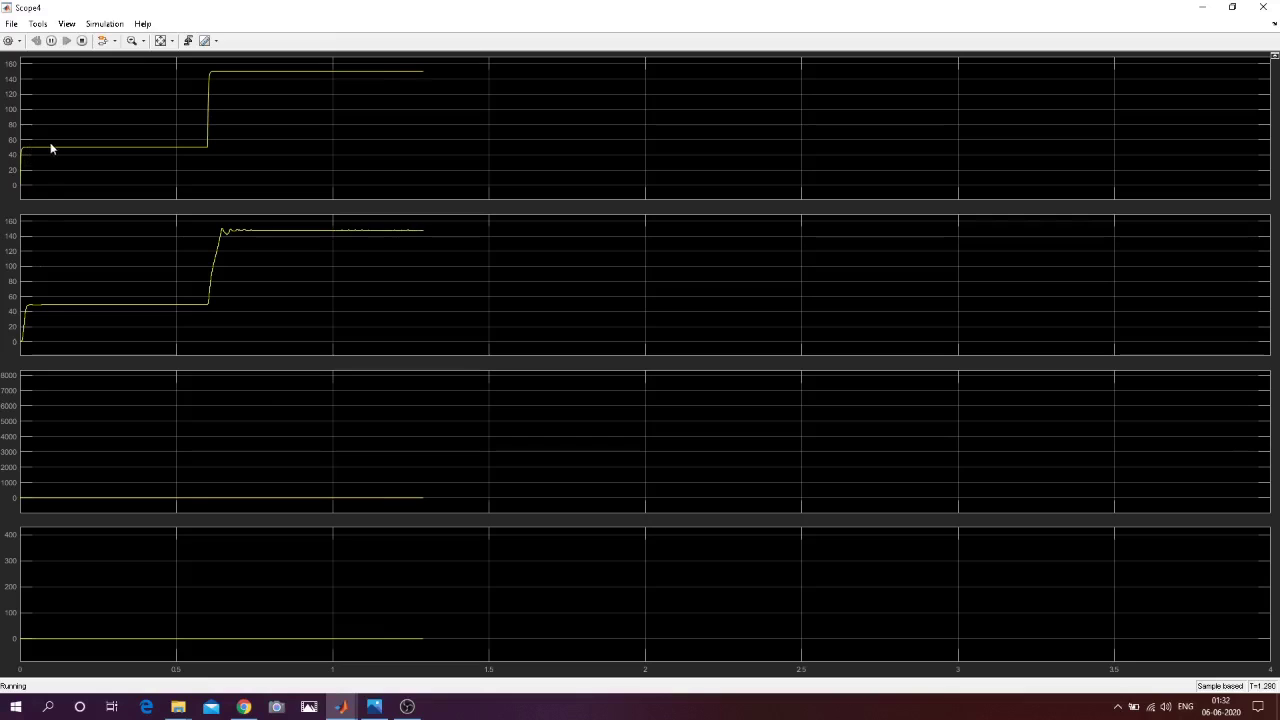
pyautogui.click(130, 42)
pyautogui.moveTo(126, 297); pyautogui.dragTo(126, 318)
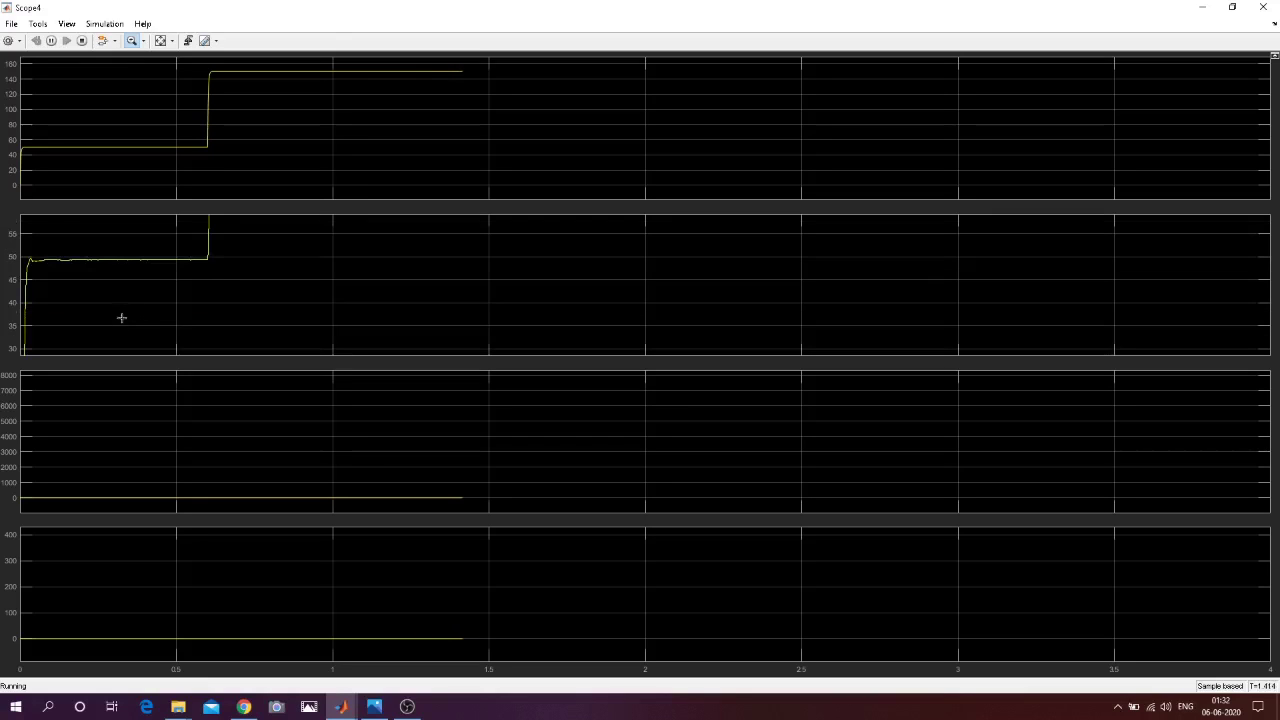
pyautogui.moveTo(100, 243); pyautogui.dragTo(100, 278)
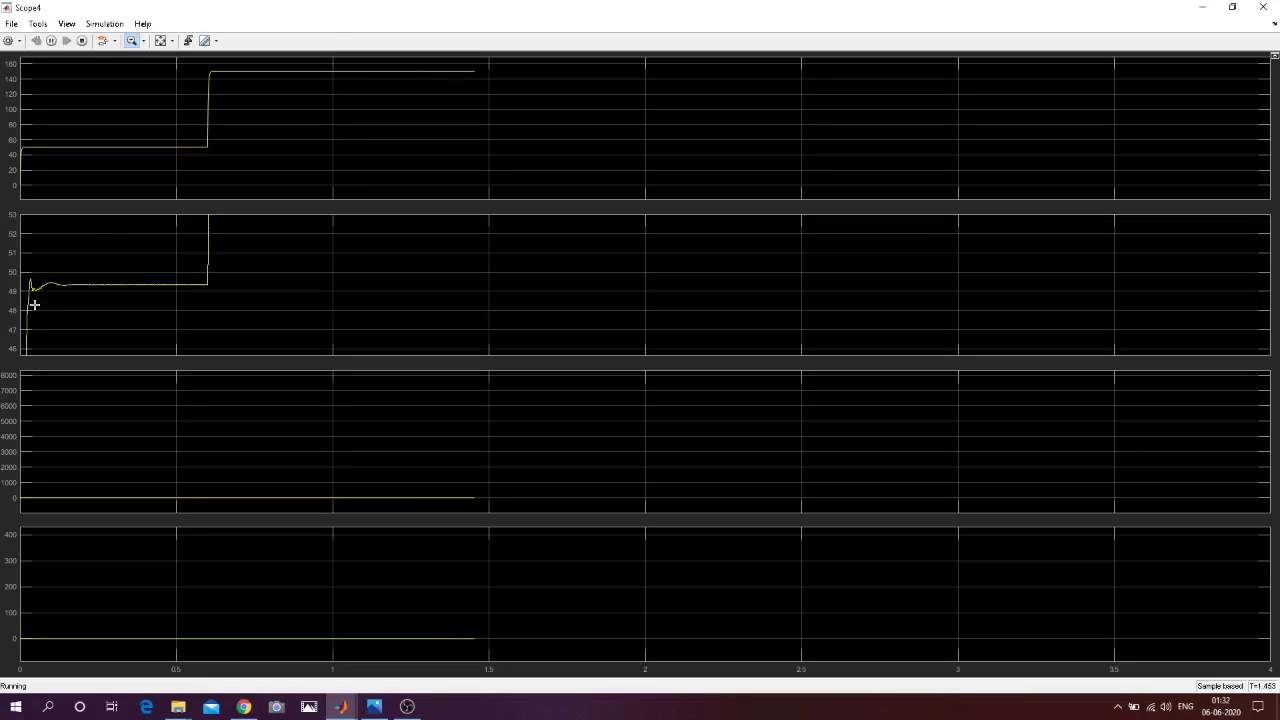
pyautogui.click(158, 41)
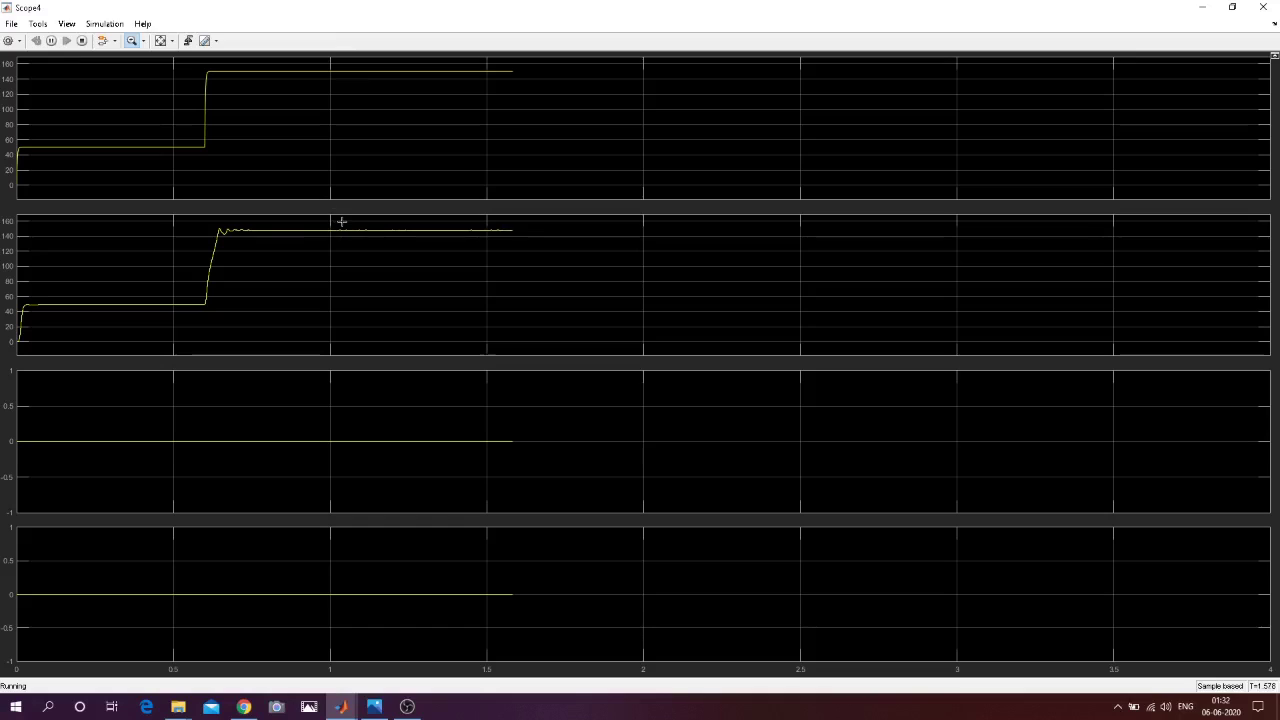
pyautogui.moveTo(341, 222); pyautogui.dragTo(338, 284)
pyautogui.click(160, 40)
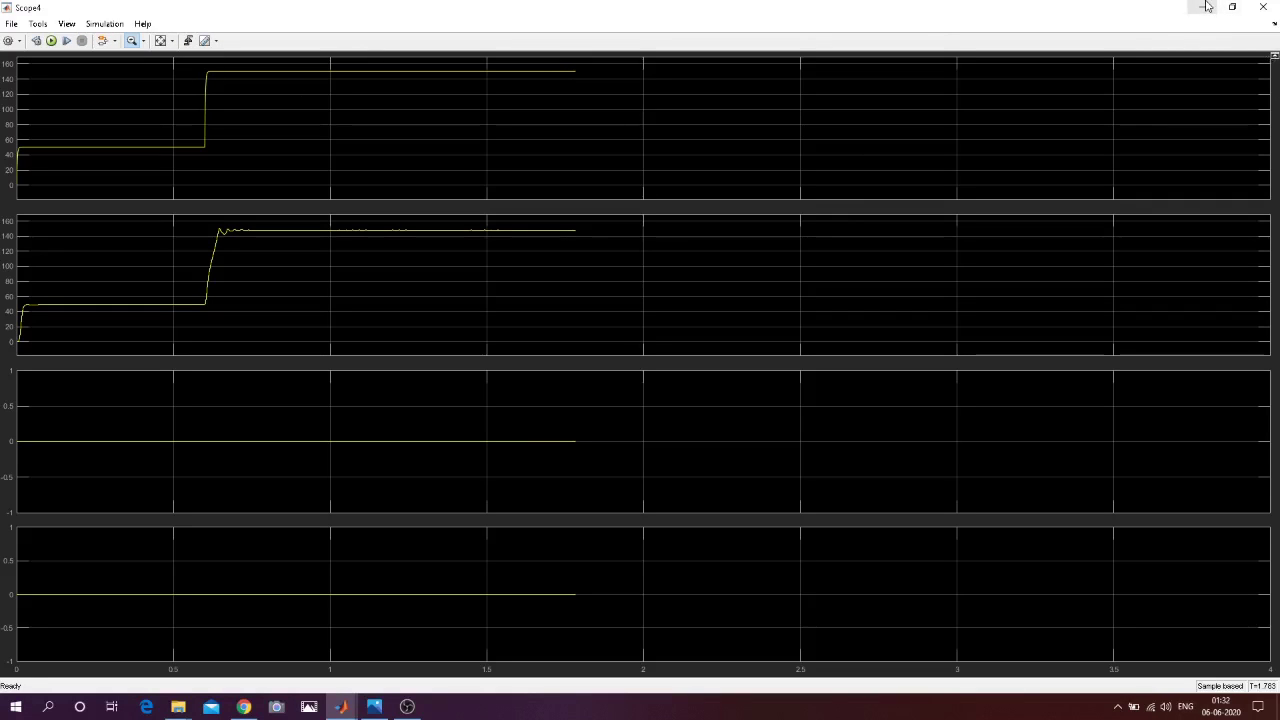
pyautogui.click(160, 40)
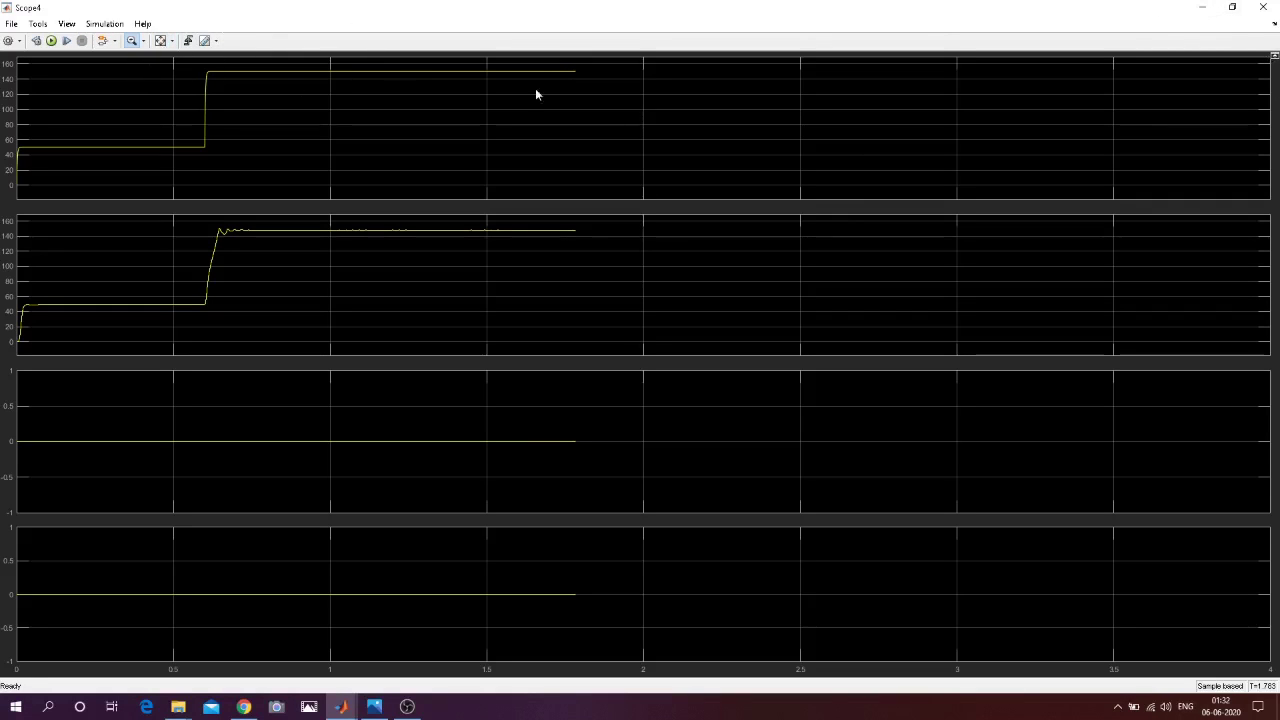
pyautogui.click(1263, 7)
pyautogui.click(800, 173)
pyautogui.moveTo(563, 676); pyautogui.dragTo(881, 688)
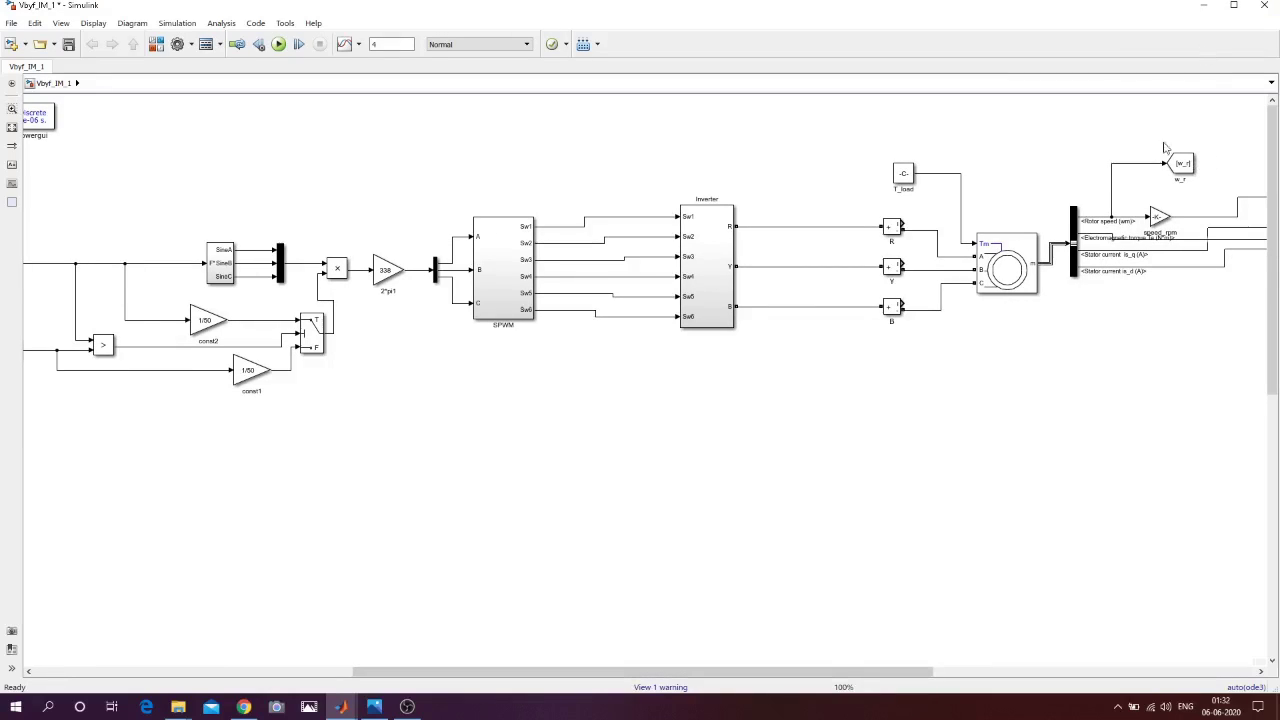
pyautogui.moveTo(880, 672); pyautogui.dragTo(471, 680)
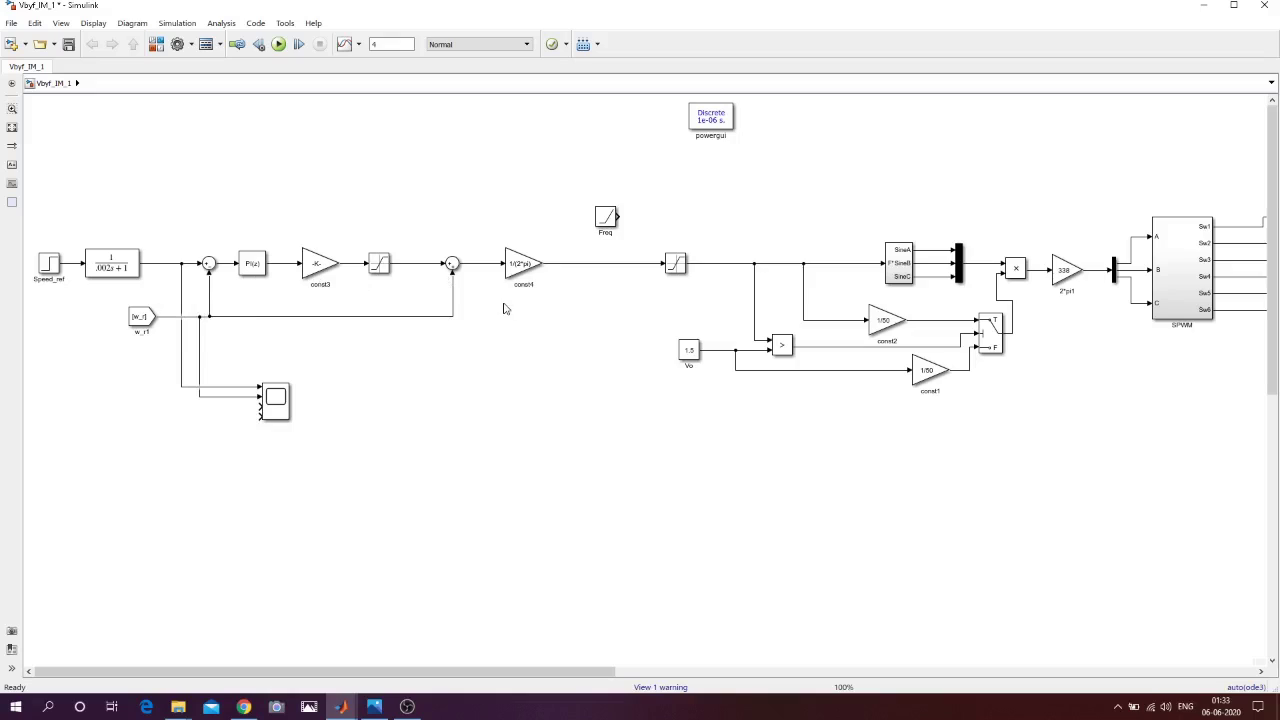
pyautogui.click(256, 265)
pyautogui.doubleClick(256, 265)
pyautogui.click(453, 262)
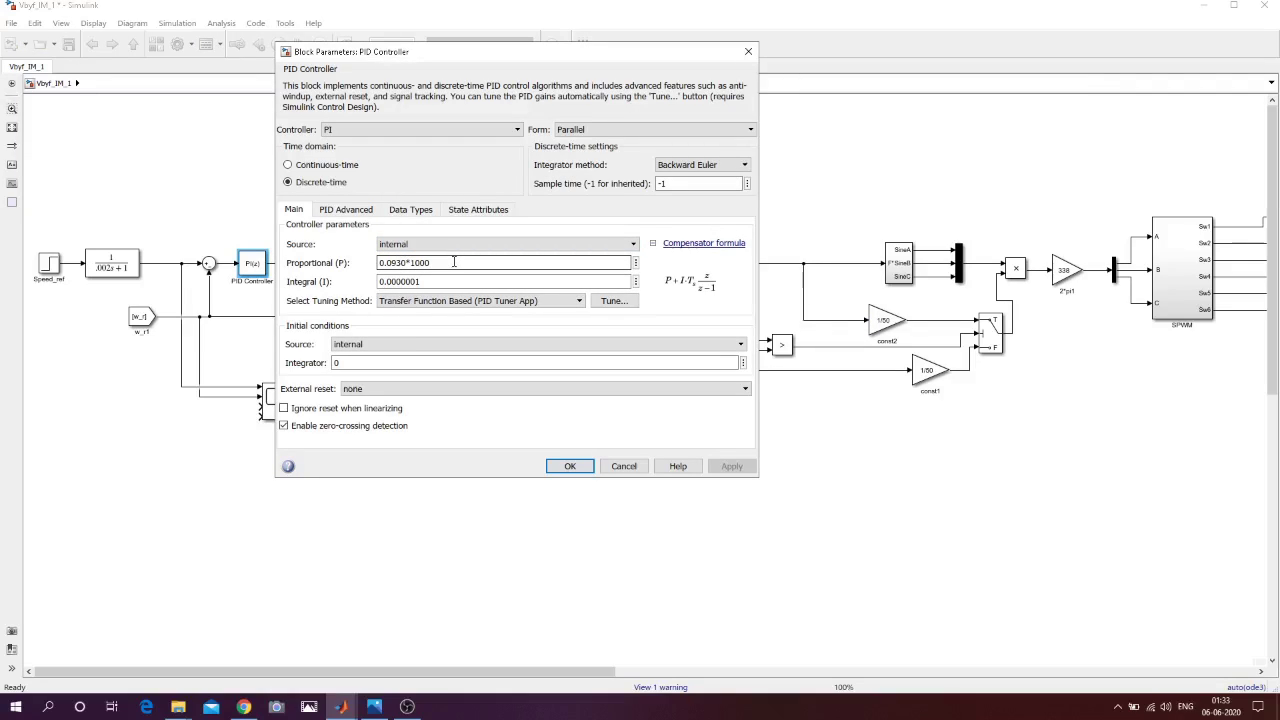
pyautogui.click(615, 468)
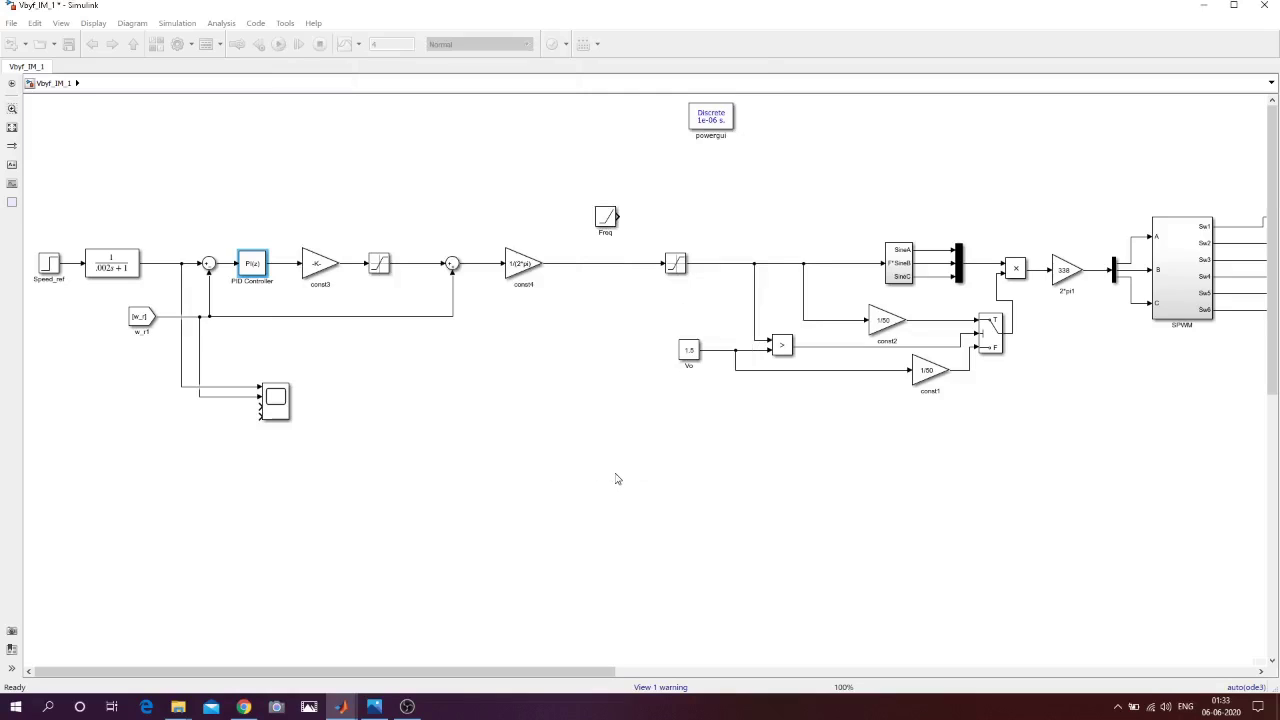
pyautogui.moveTo(573, 677); pyautogui.dragTo(988, 677)
pyautogui.doubleClick(820, 263)
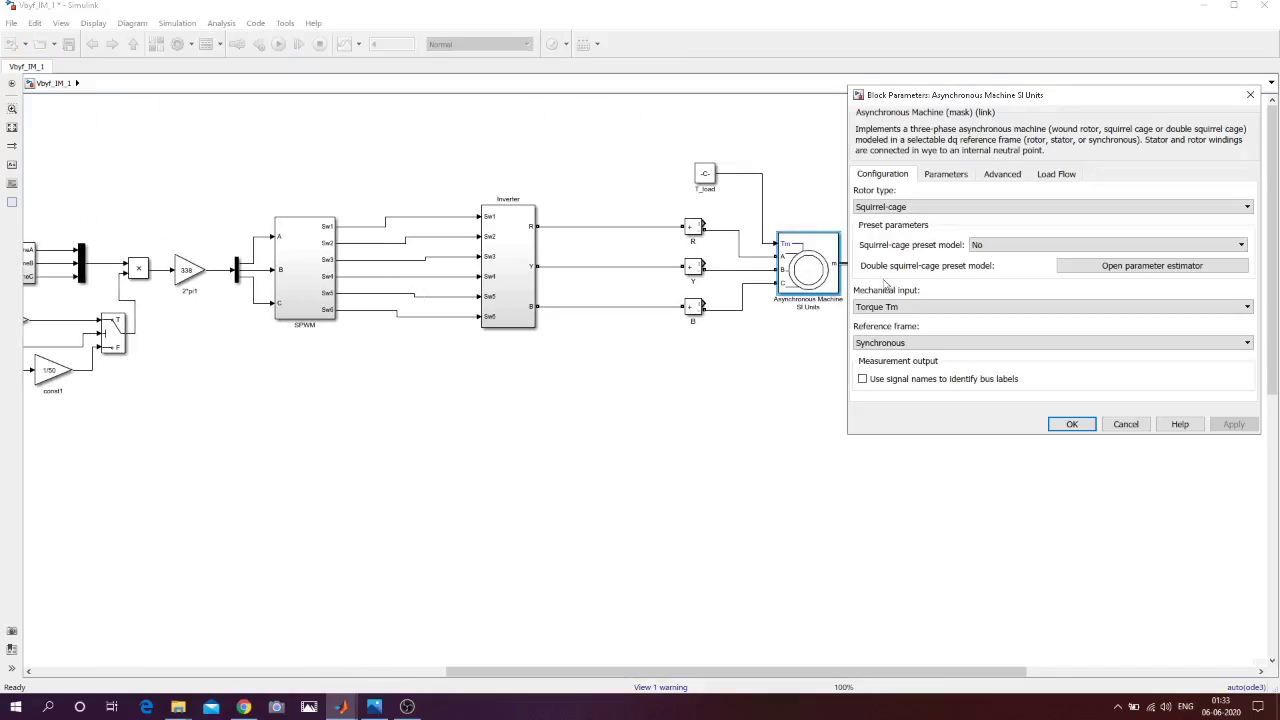
pyautogui.click(943, 174)
pyautogui.click(1163, 277)
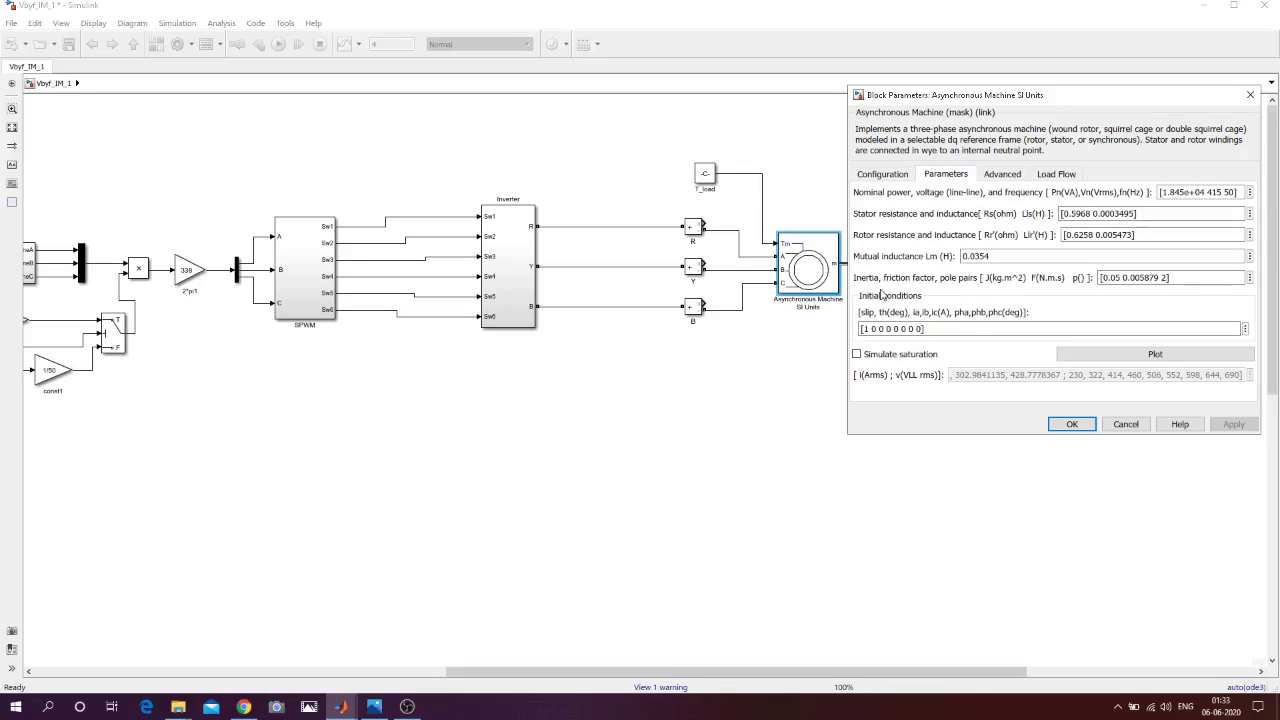
pyautogui.click(1073, 425)
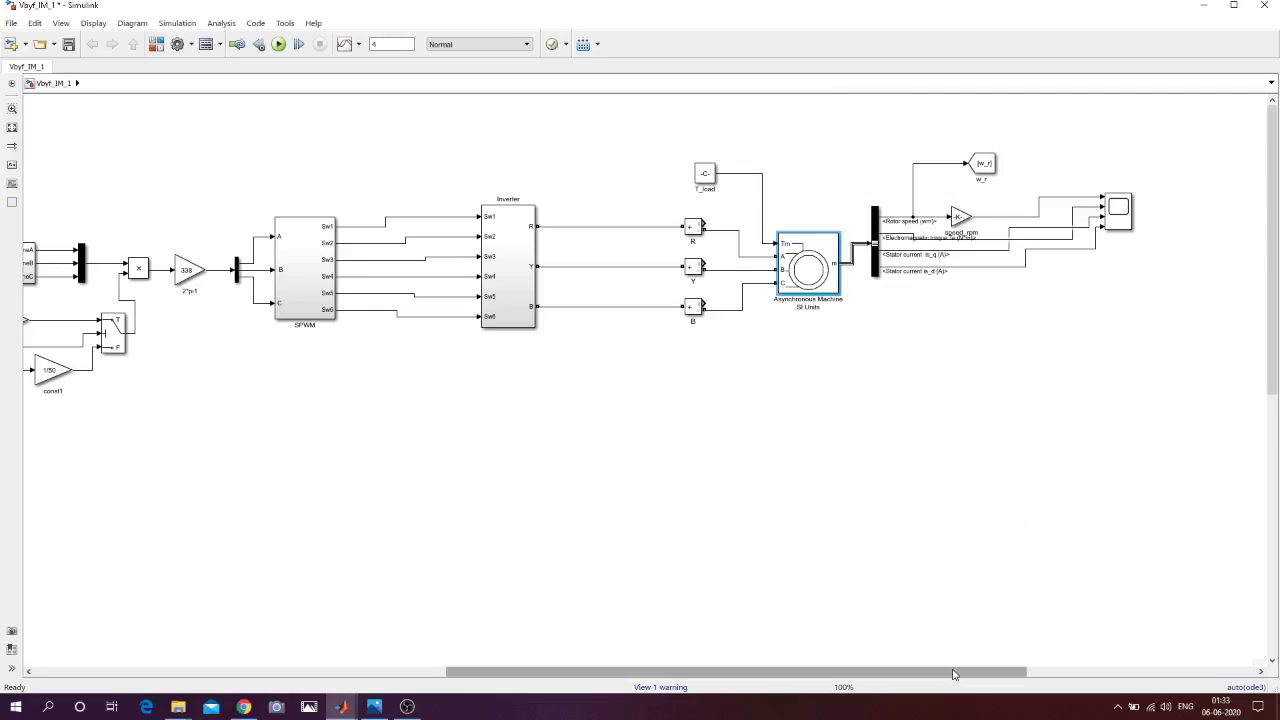
pyautogui.moveTo(953, 675); pyautogui.dragTo(529, 658)
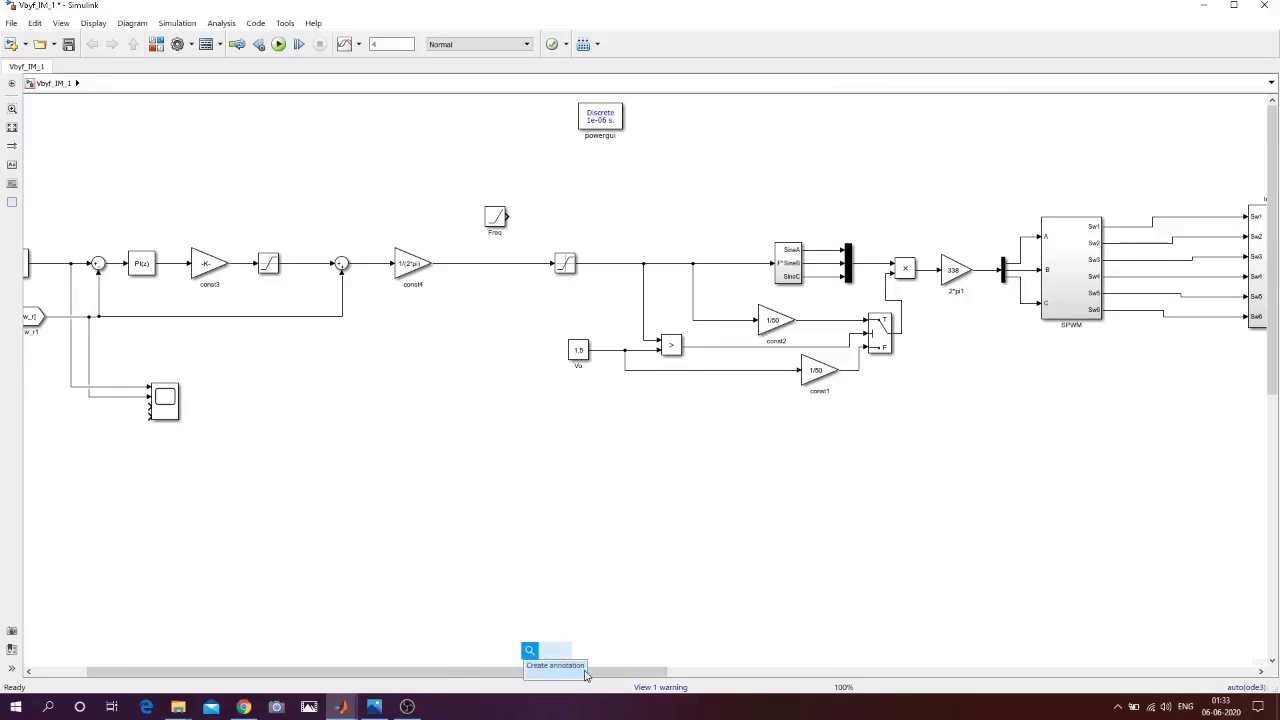
pyautogui.moveTo(617, 677); pyautogui.dragTo(540, 677)
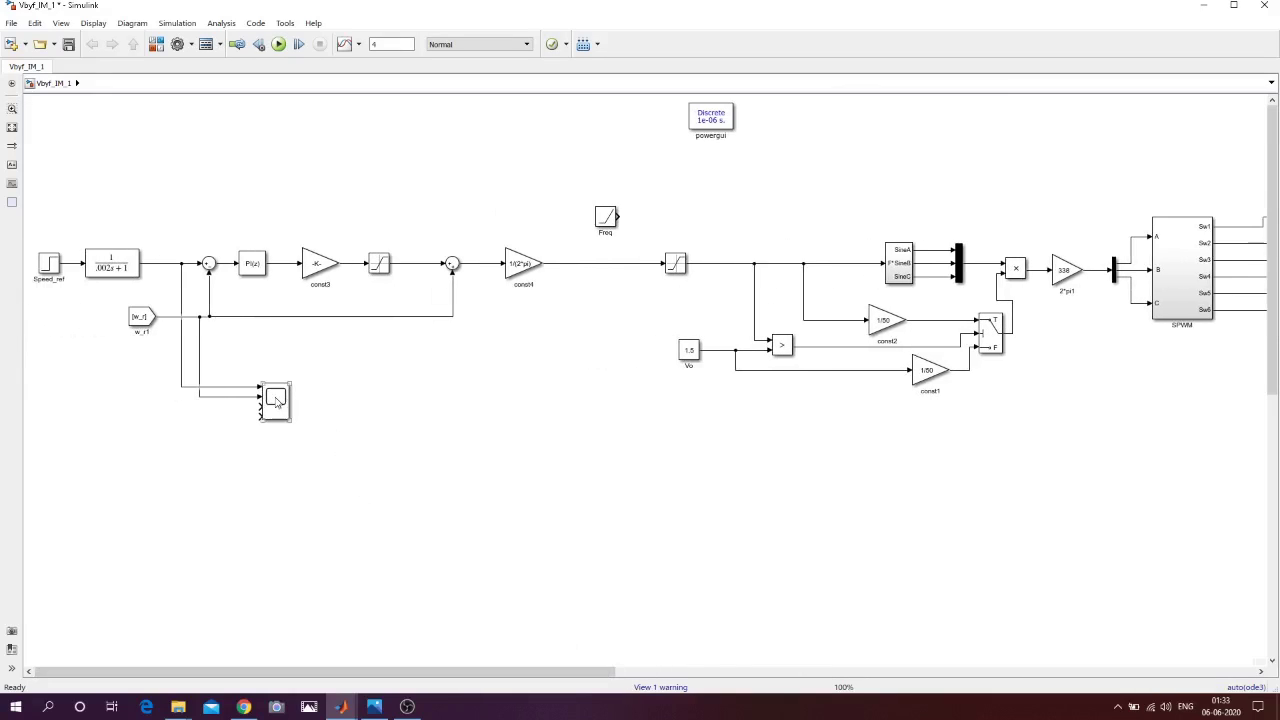
pyautogui.click(277, 400)
pyautogui.doubleClick(277, 403)
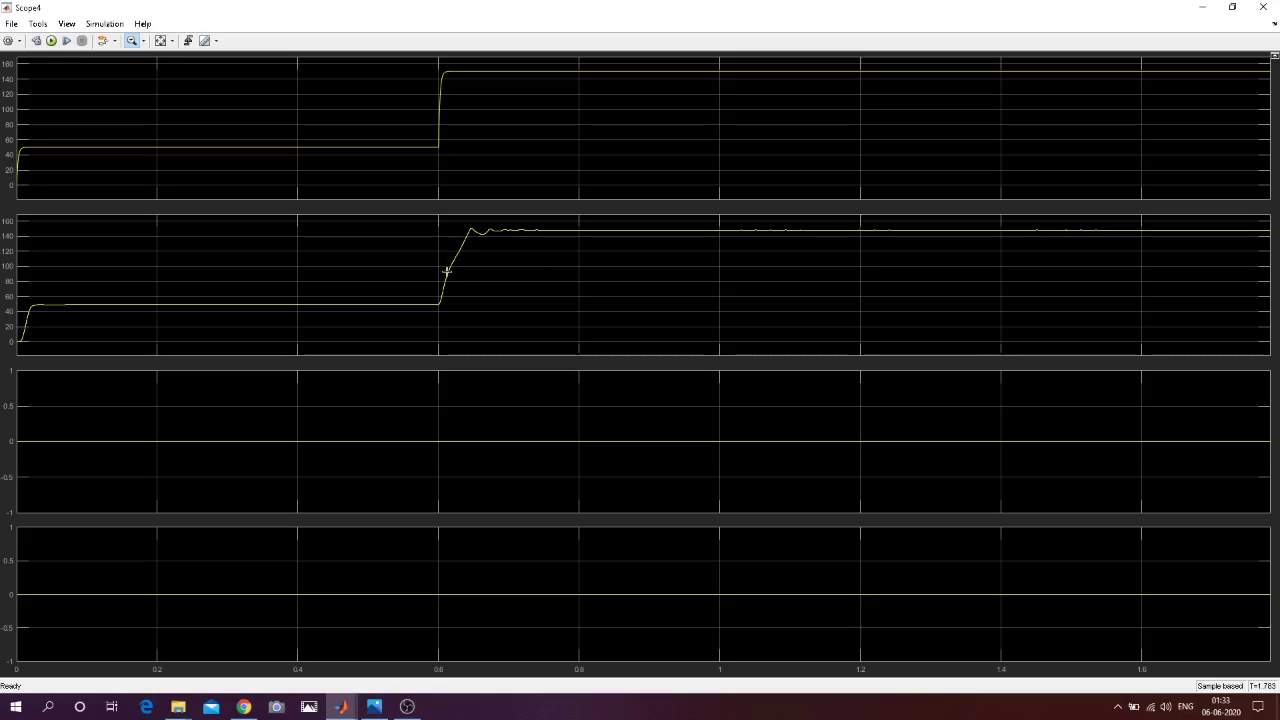
pyautogui.click(1264, 8)
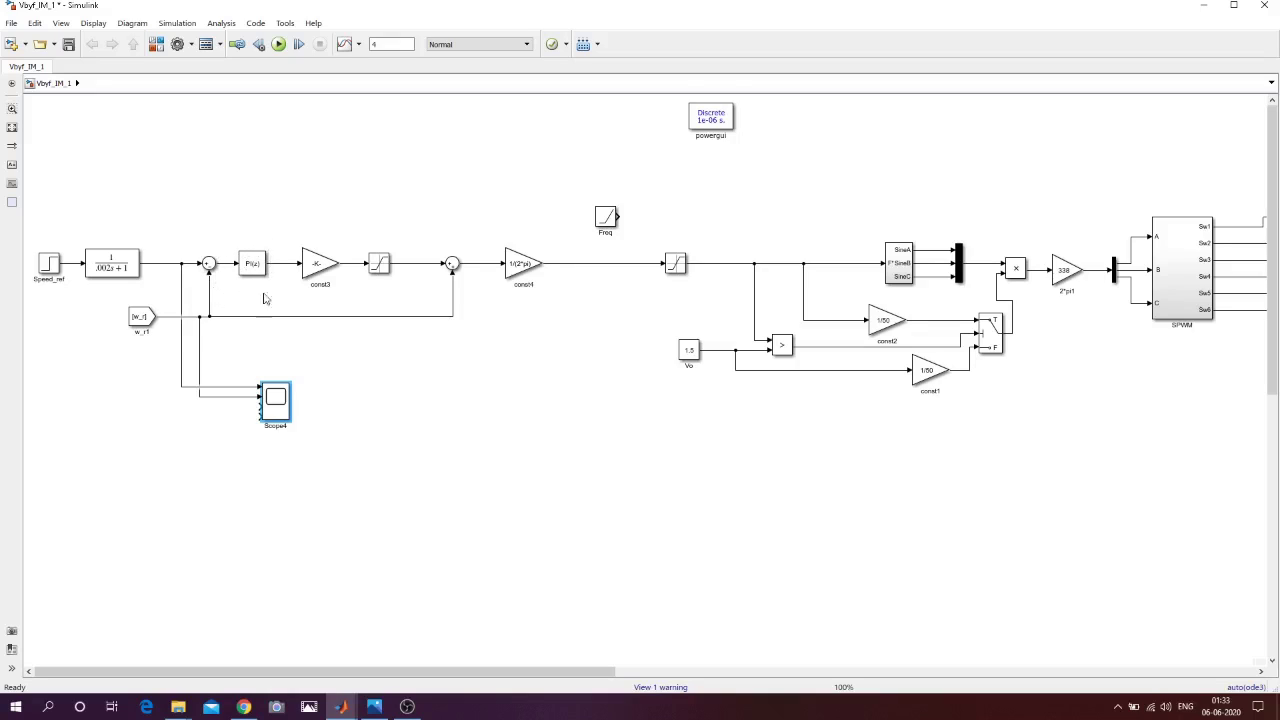
pyautogui.click(312, 263)
pyautogui.doubleClick(312, 263)
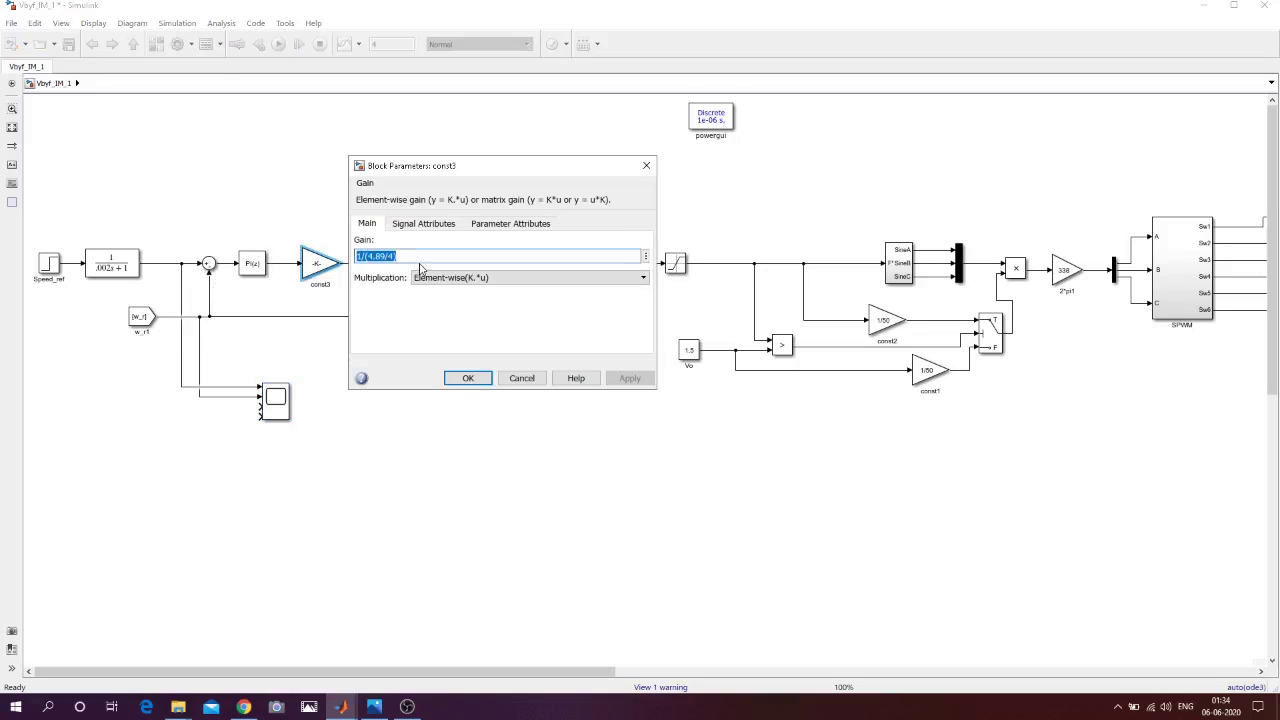
pyautogui.click(532, 384)
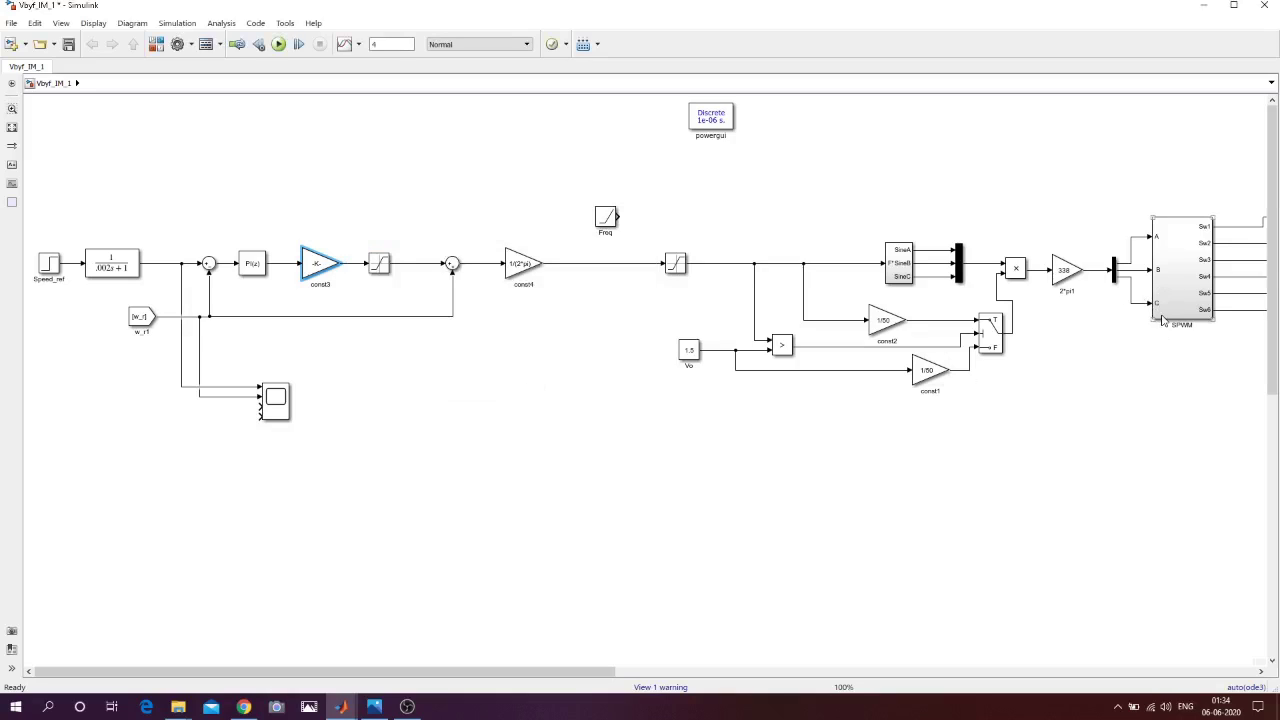